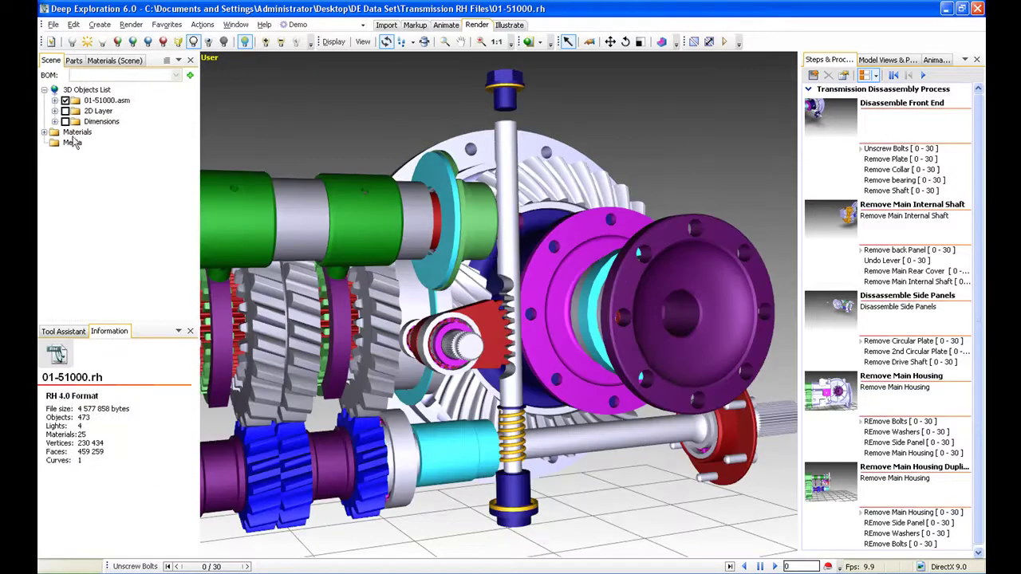
Expand the 01-51000.asm assembly and show its hidden parts, including the main housing and the side plate 01-51366.prt.
click(55, 100)
click(76, 193)
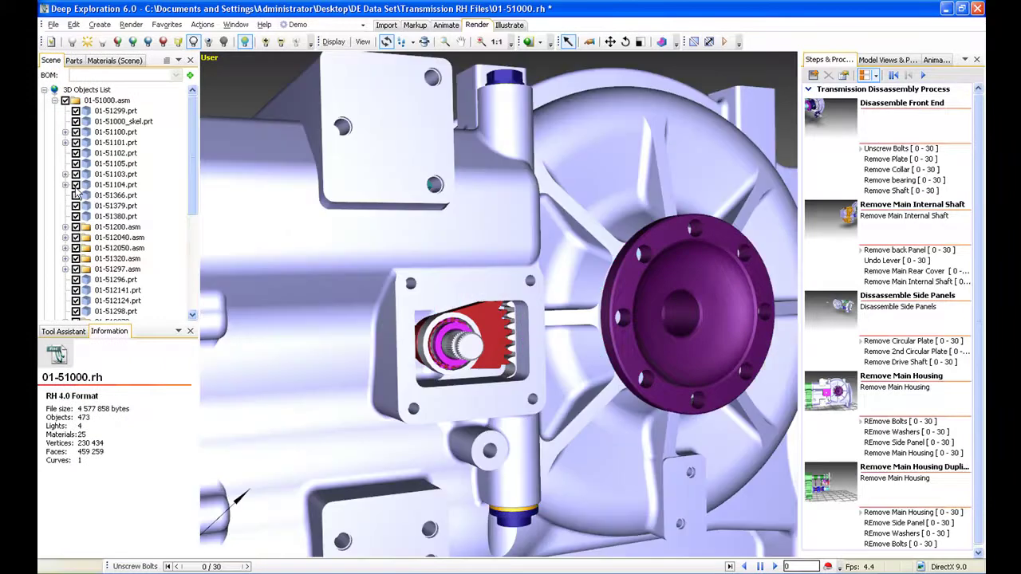
click(75, 196)
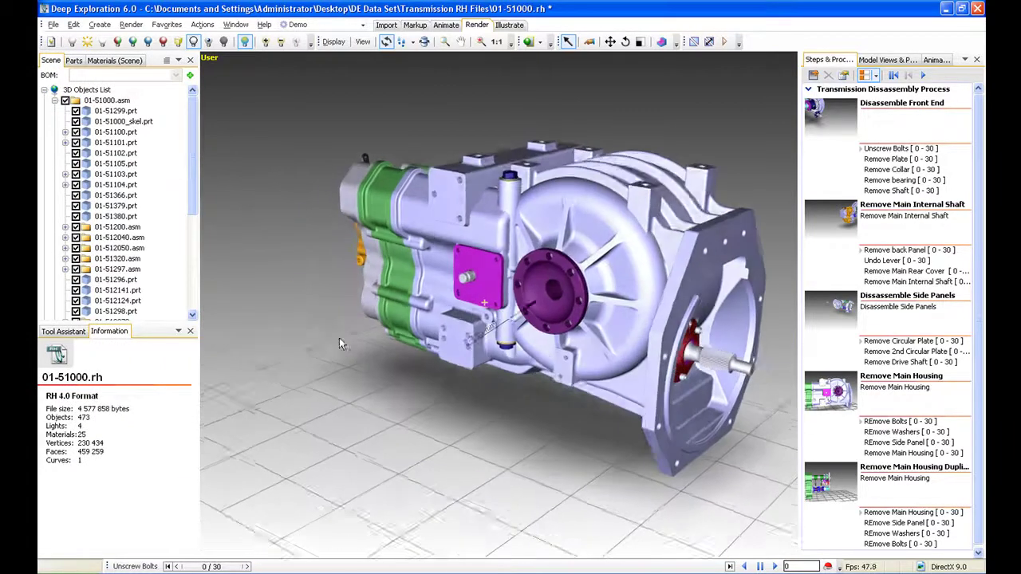
Hide the three rear housing sections 01-51102.prt, 01-51101.prt and 01-51103.prt to expose the gears behind them.
click(367, 292)
key(h)
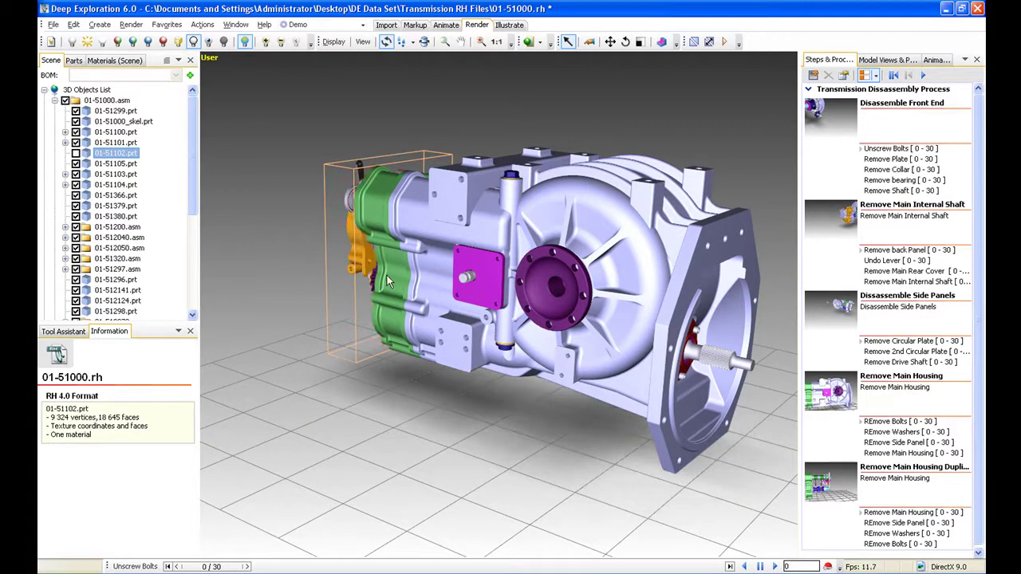
click(385, 276)
key(h)
click(360, 262)
key(h)
drag(563, 371, 562, 363)
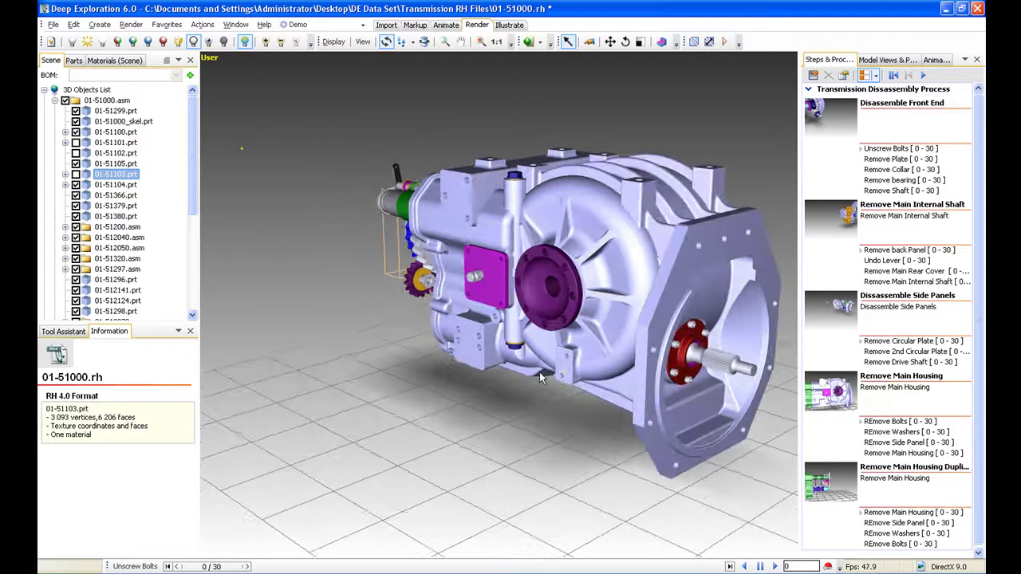
Run the Unscrew Bolts animation to frame 17 so the front flange bolts are pulled out.
click(937, 59)
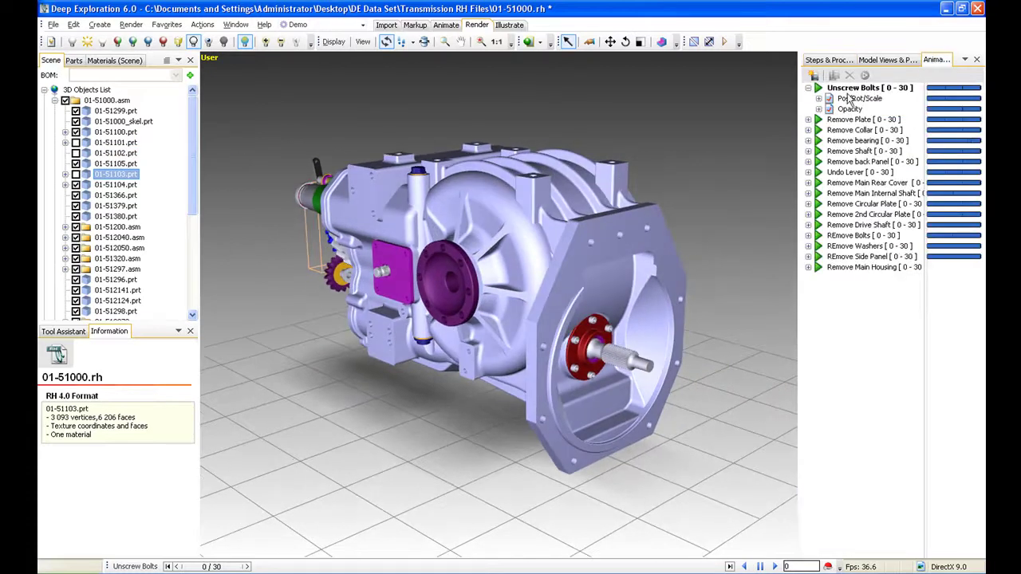
click(847, 89)
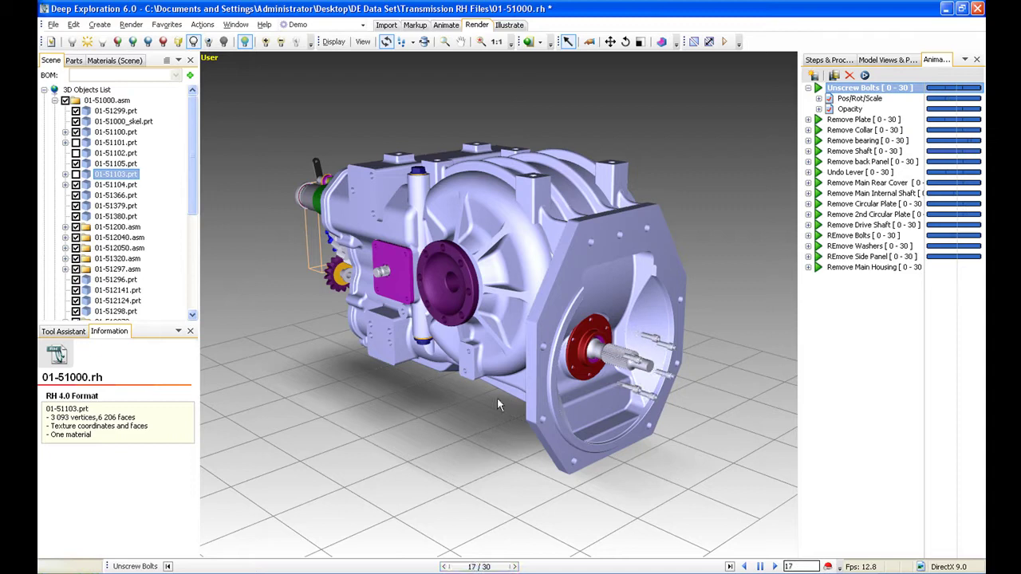
middle_drag(497, 398, 504, 423)
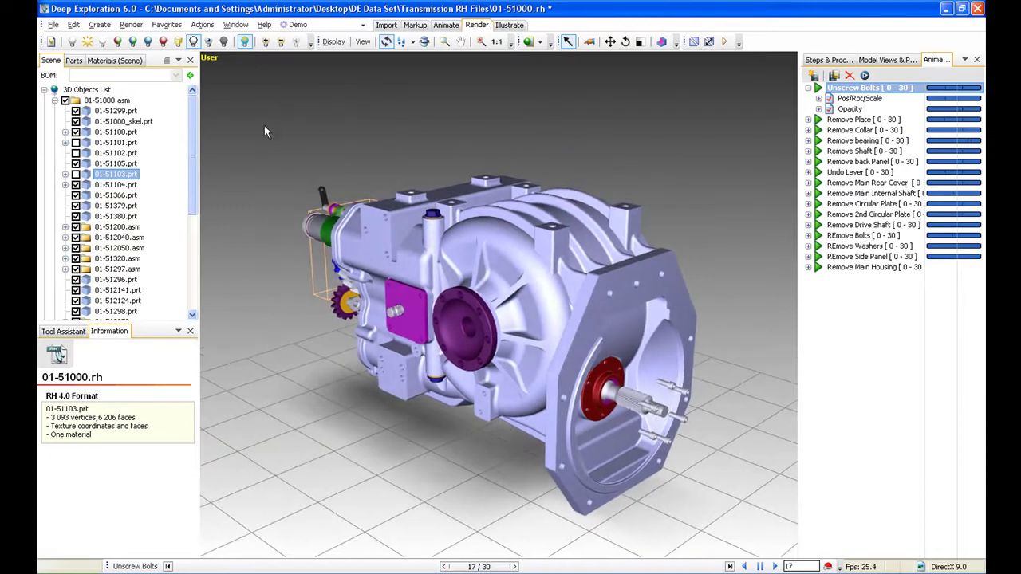
Display the transmission as a black-and-white line illustration and clear the part selection.
click(508, 26)
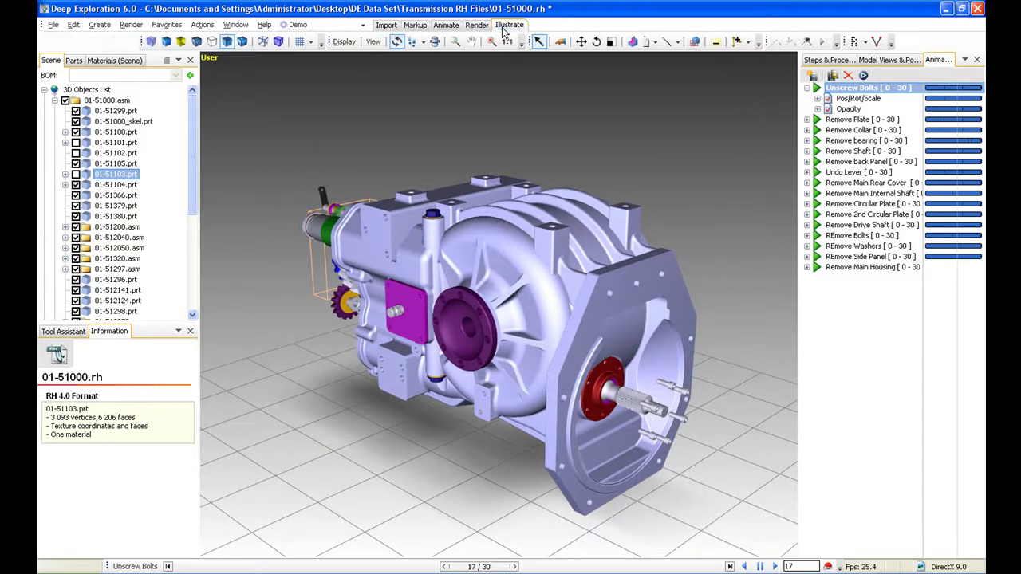
click(211, 41)
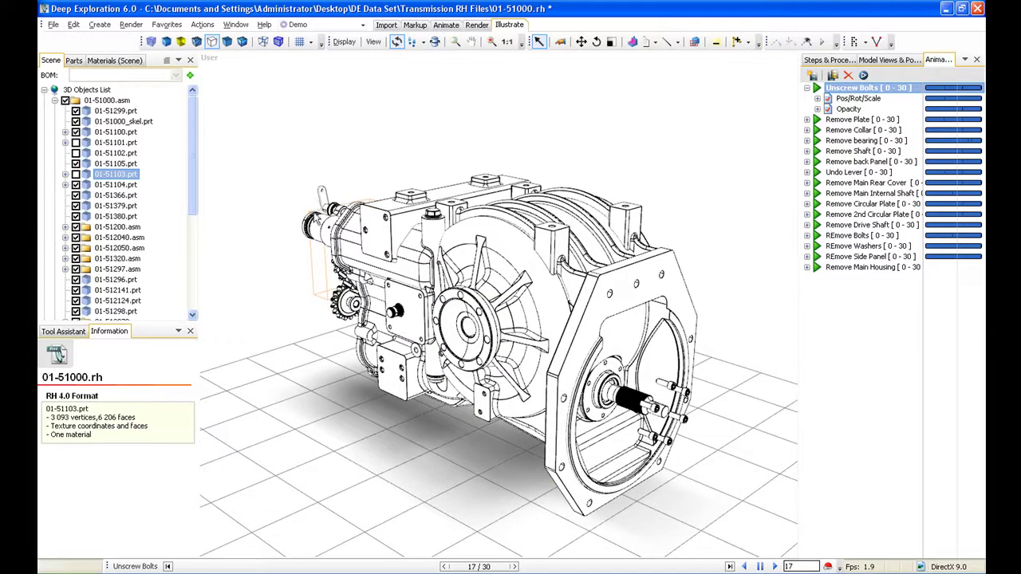
click(270, 181)
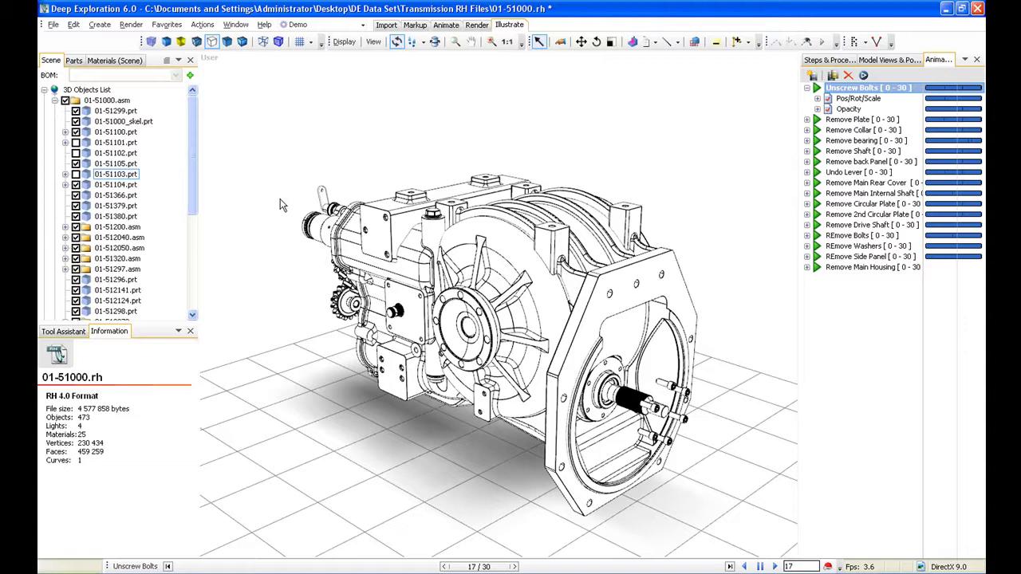
Select the main housing, the square side plate, the lever, the front flange plate and one unscrewed bolt together.
click(592, 307)
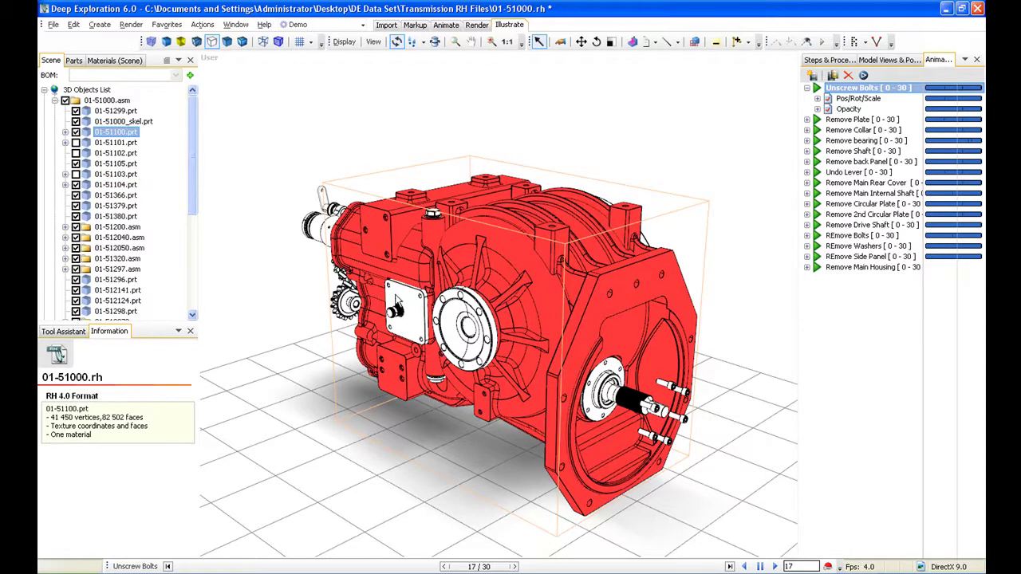
ctrl+click(407, 301)
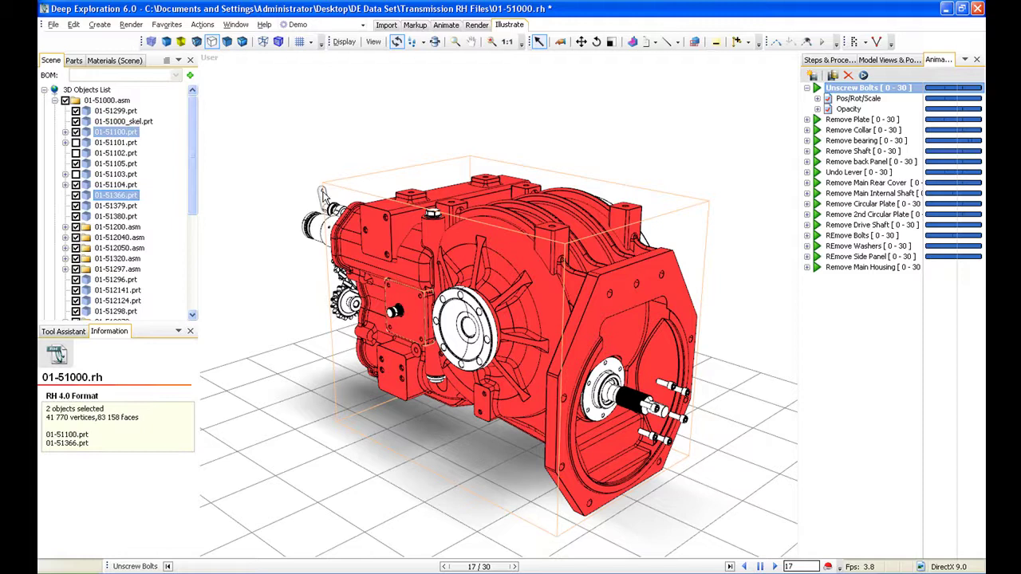
ctrl+click(324, 198)
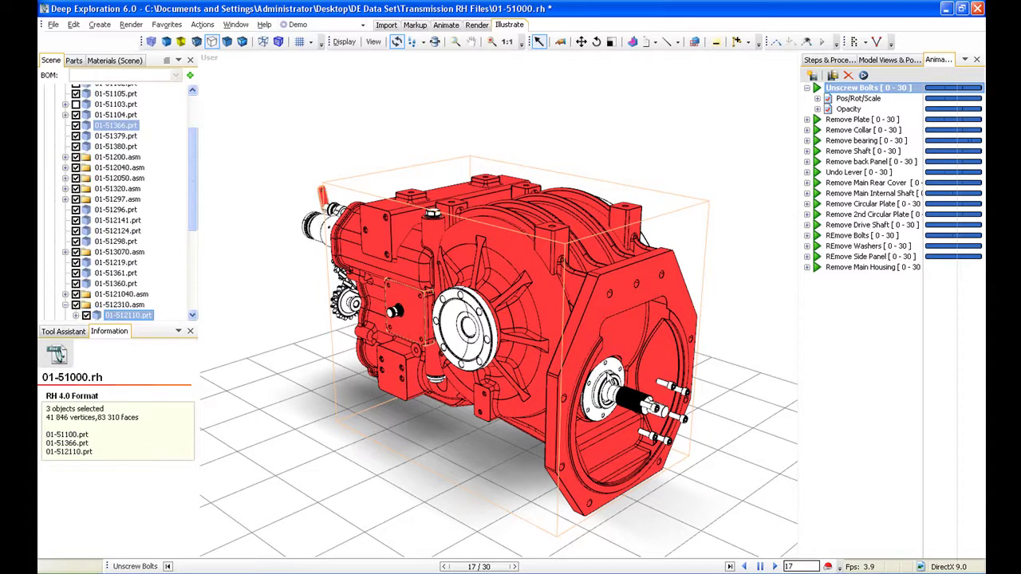
ctrl+click(611, 380)
ctrl+click(676, 389)
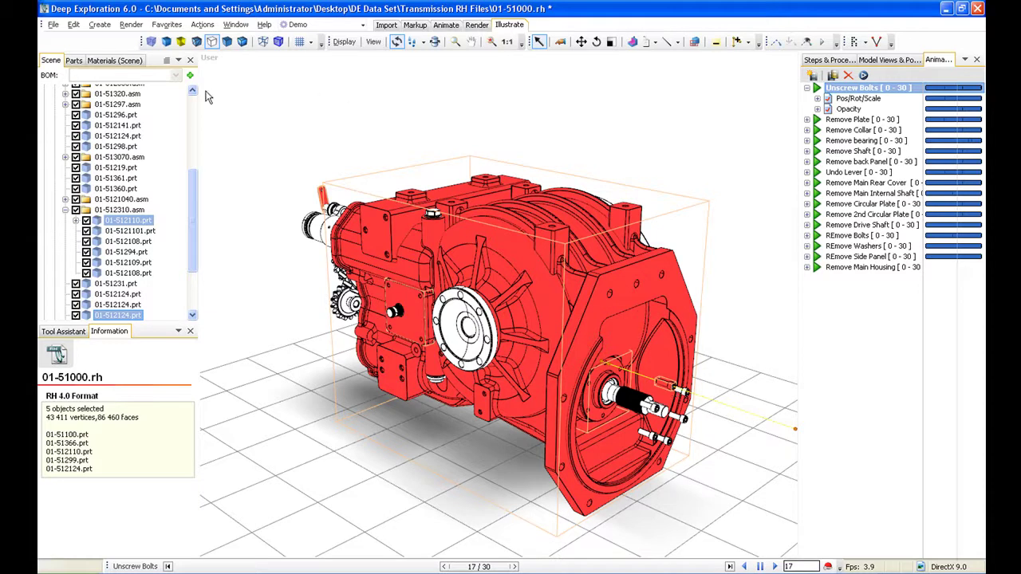
Limit the parts list to the currently selected nodes, create numbered callouts for them, and clear the selection.
click(75, 60)
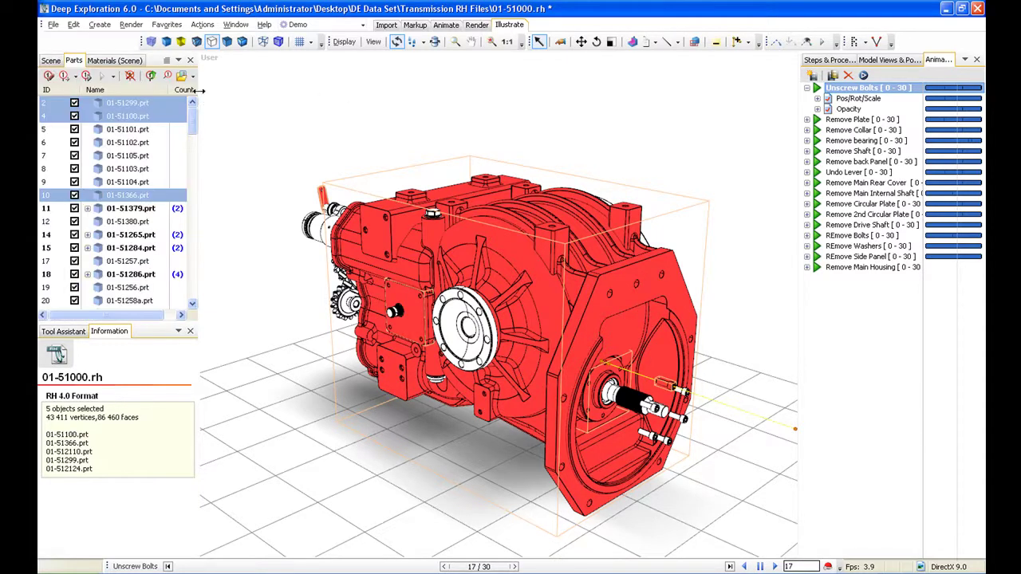
drag(199, 91, 233, 90)
click(221, 77)
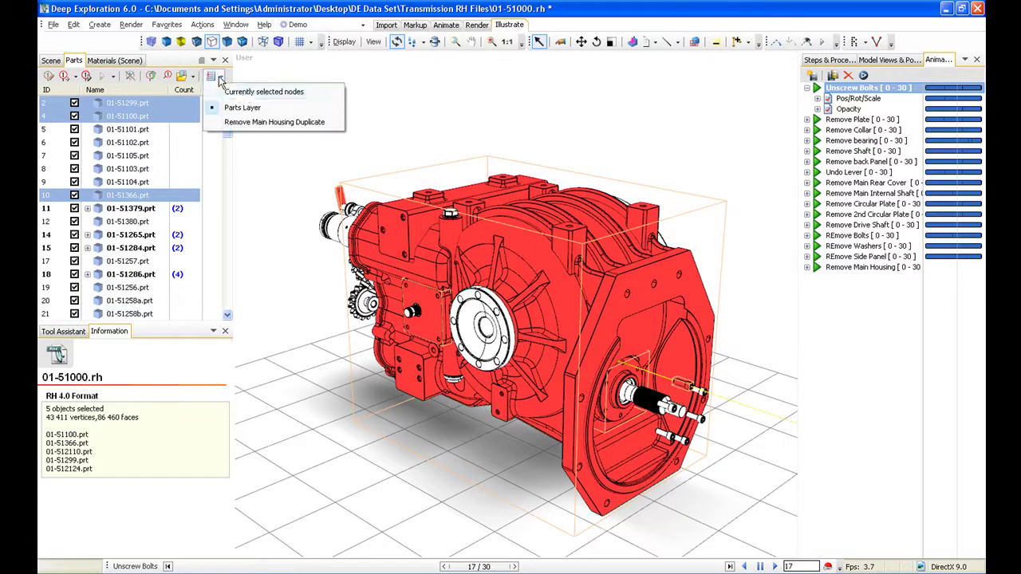
click(246, 94)
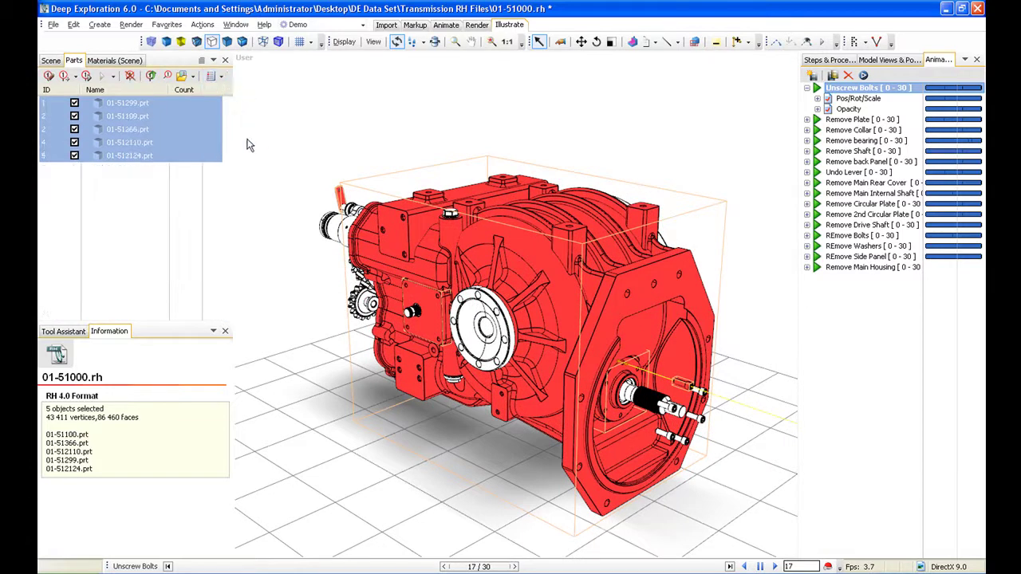
click(47, 76)
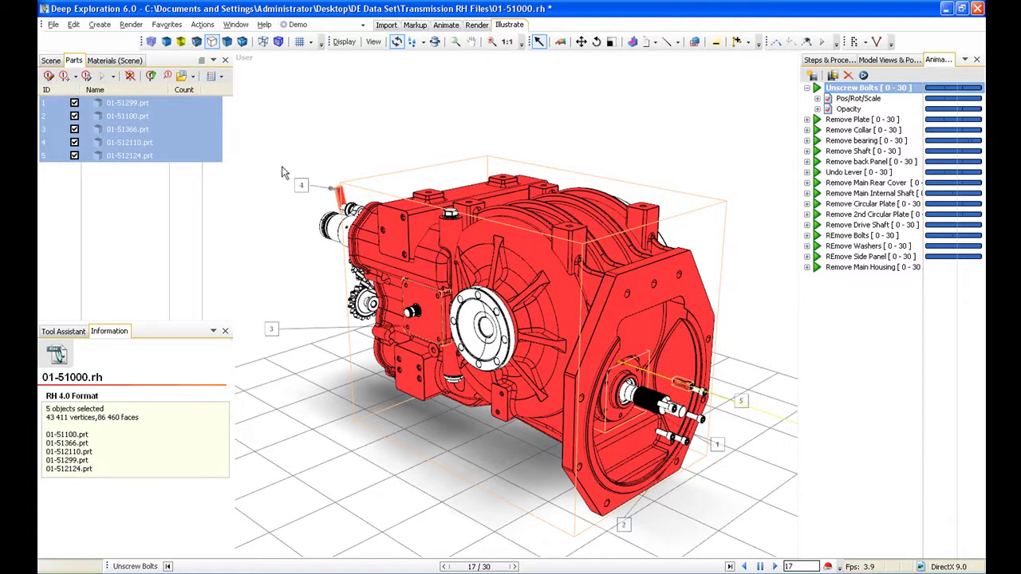
click(359, 118)
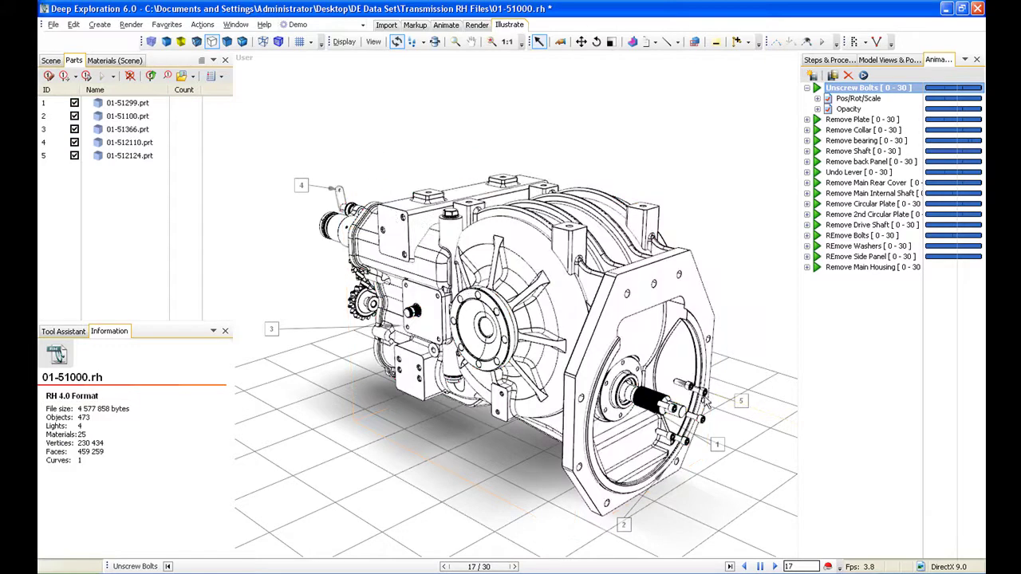
Move callout 5 up beside the front flange and callout 2 to the right below the housing.
click(741, 403)
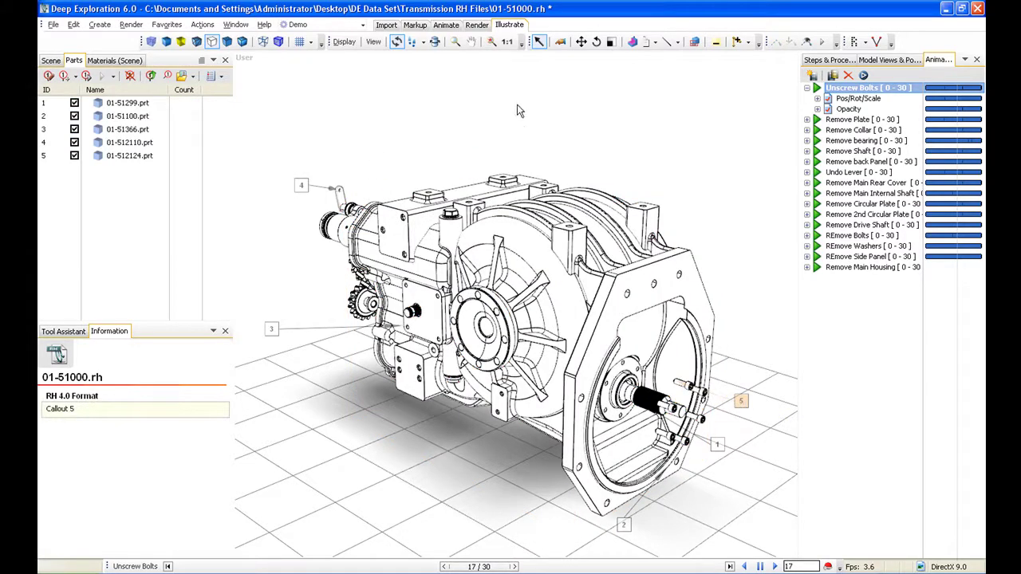
click(581, 41)
drag(744, 405, 775, 318)
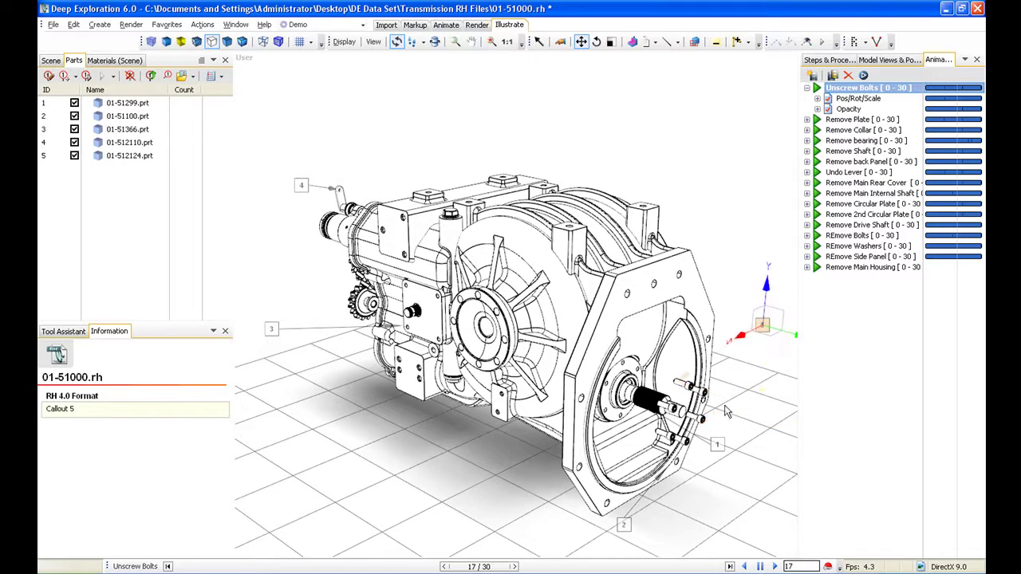
click(624, 525)
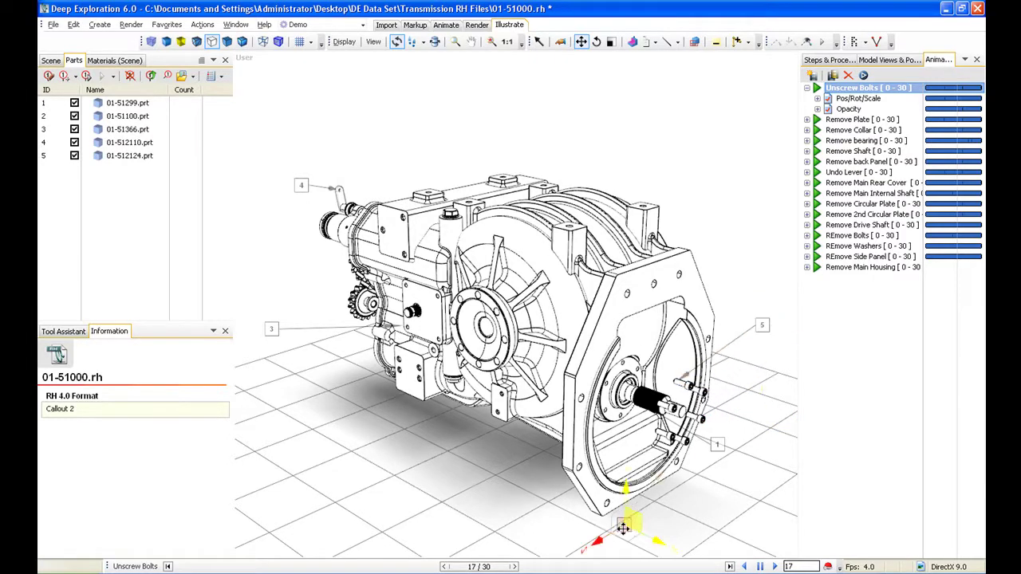
drag(641, 519, 697, 518)
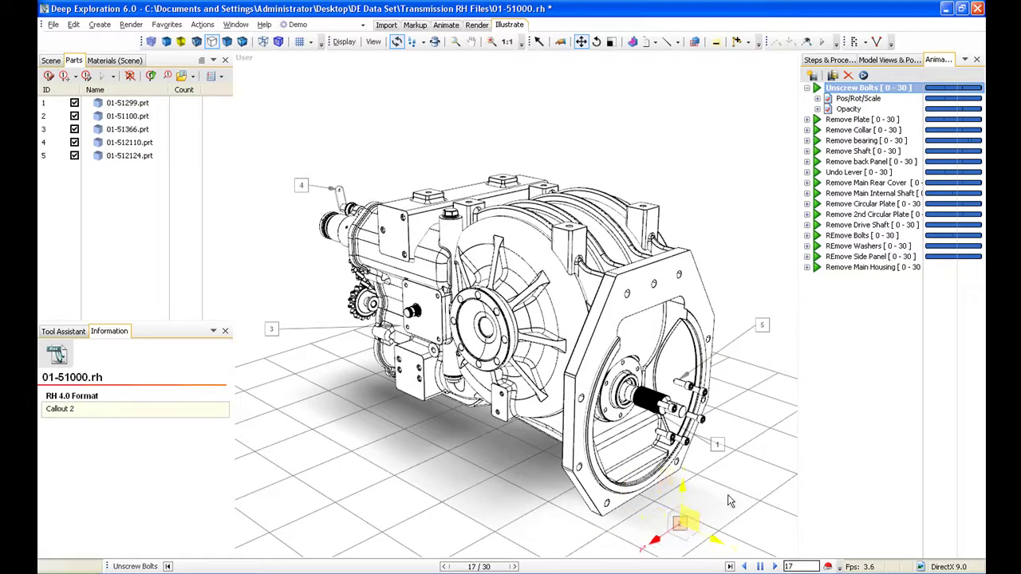
click(729, 500)
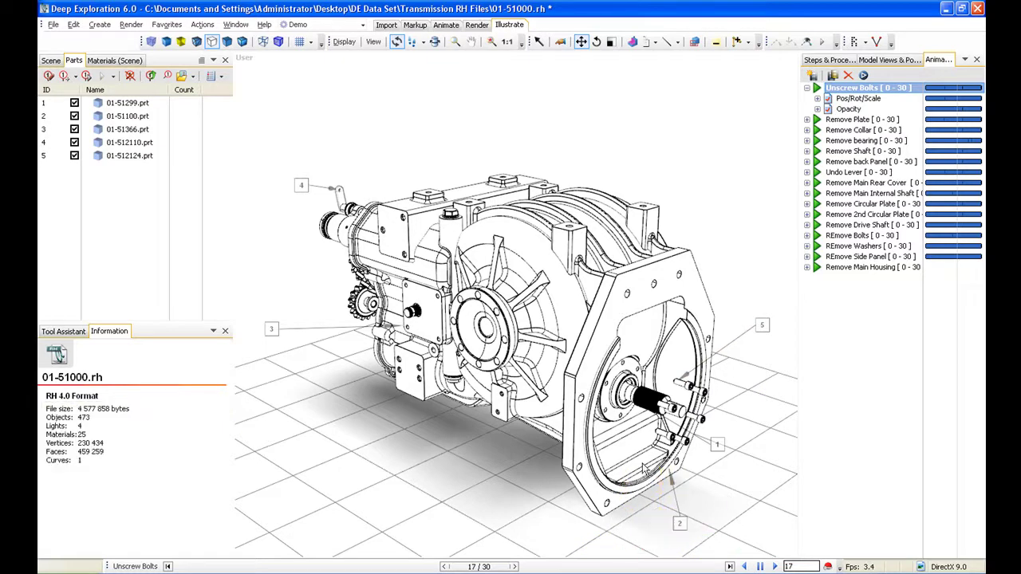
Change the callout style to Circle, trying part names as labels before settling on part IDs.
click(86, 76)
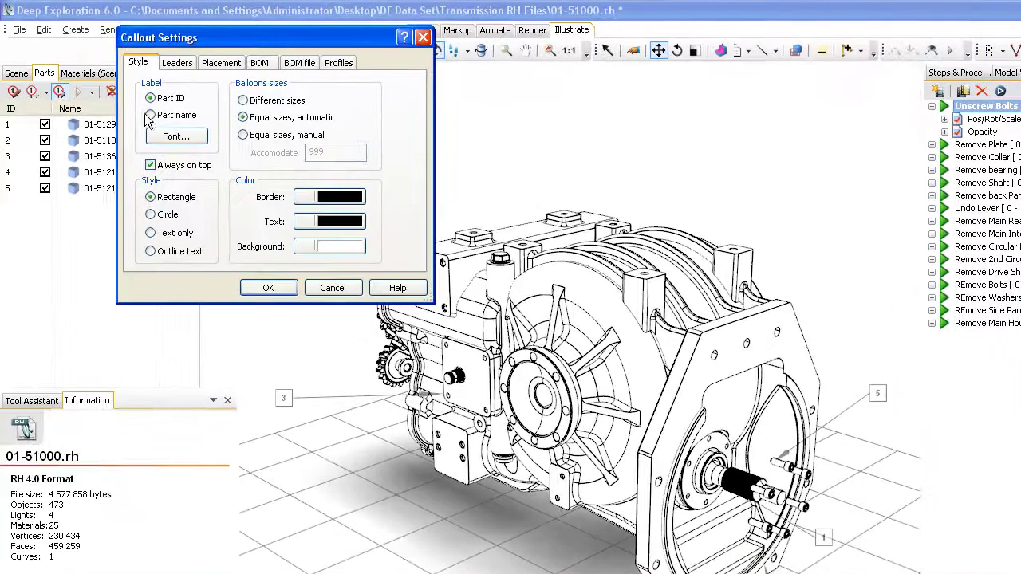
click(150, 116)
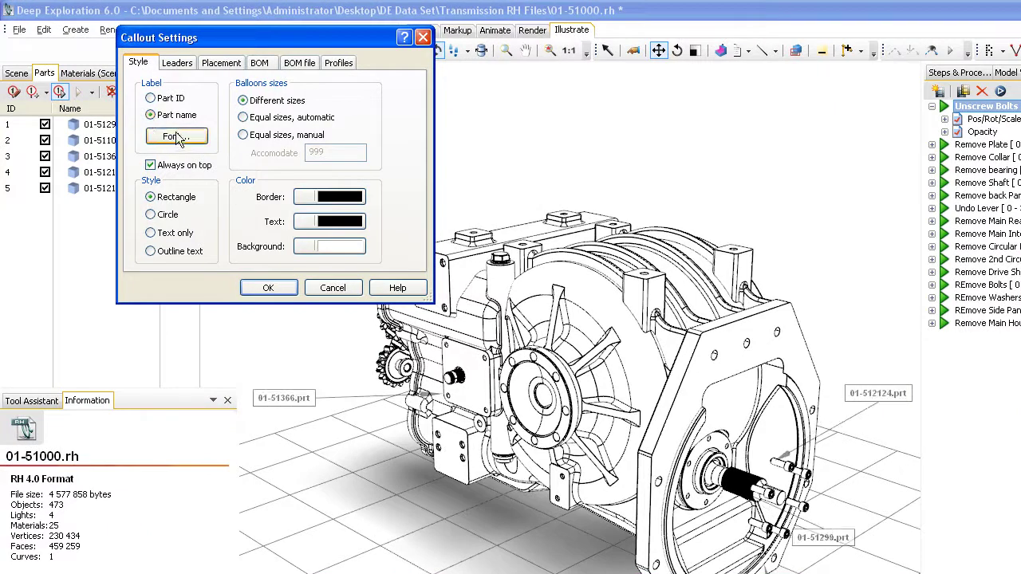
click(151, 215)
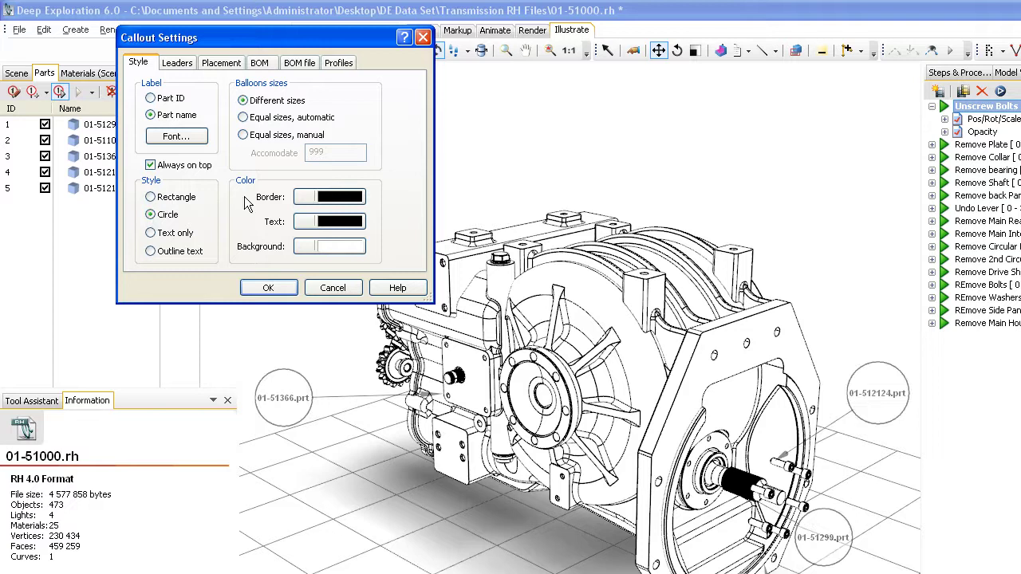
click(326, 197)
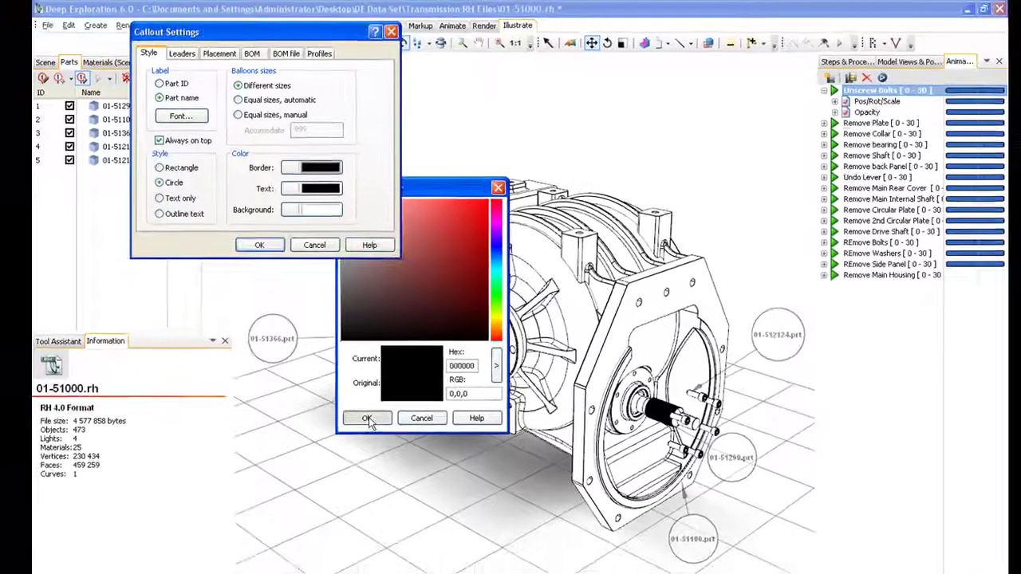
click(367, 418)
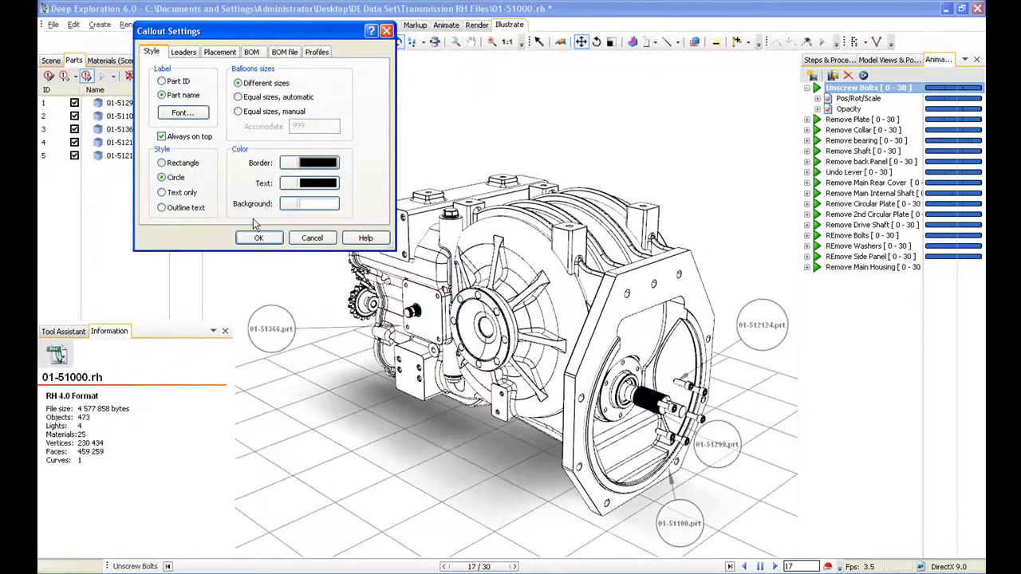
click(159, 83)
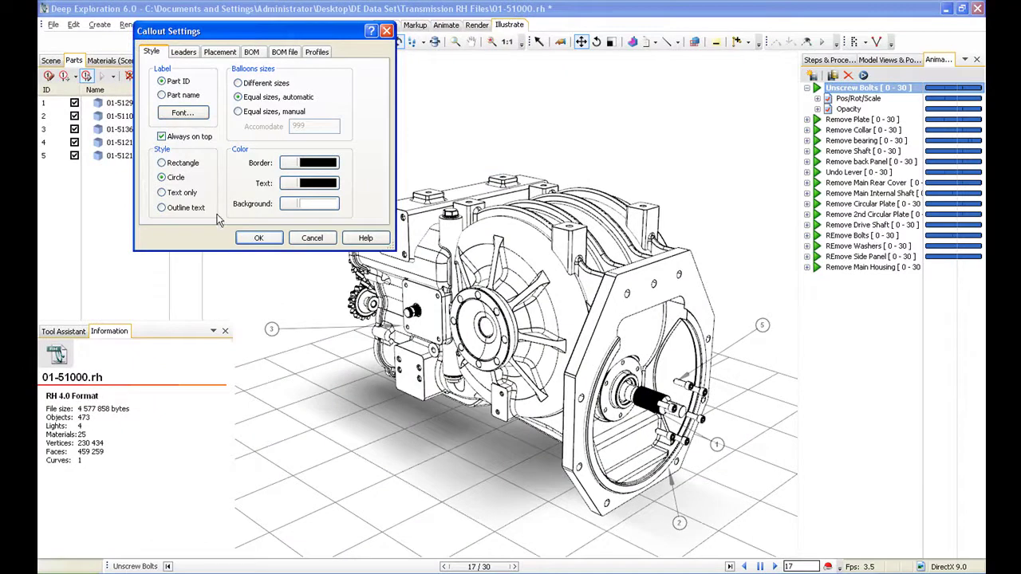
click(259, 238)
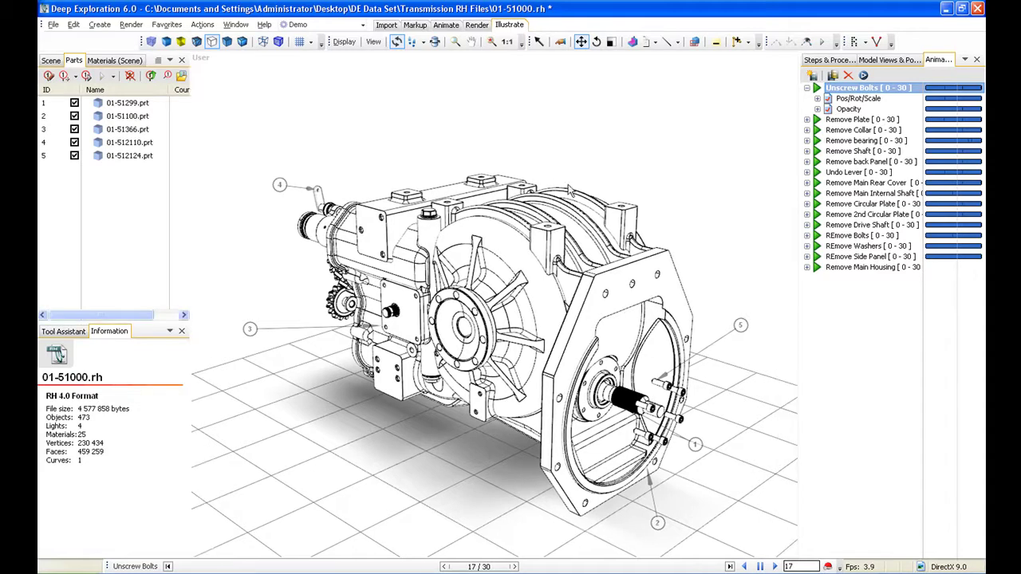
Create a circular magnified detail view of the exposed rear gear and place it below the gear.
click(695, 44)
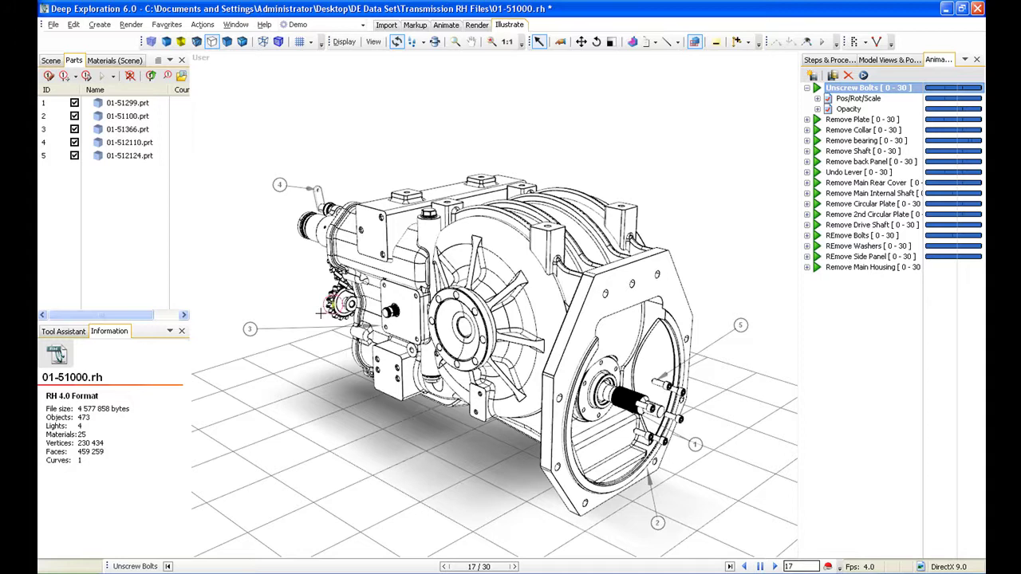
click(304, 425)
click(307, 432)
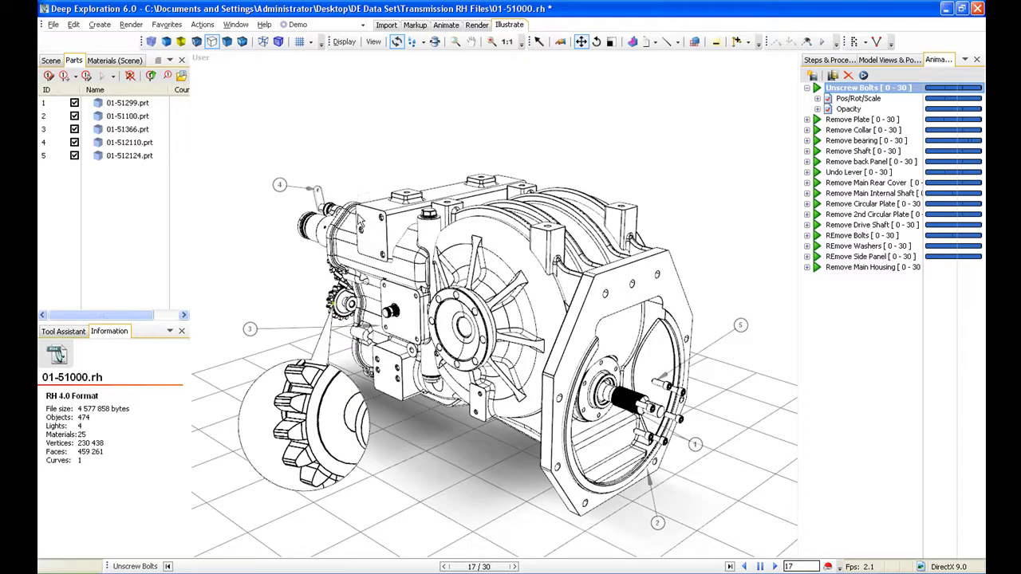
Create a circular magnified detail view of the hex bolt on top of the housing and place it above the transmission.
click(431, 219)
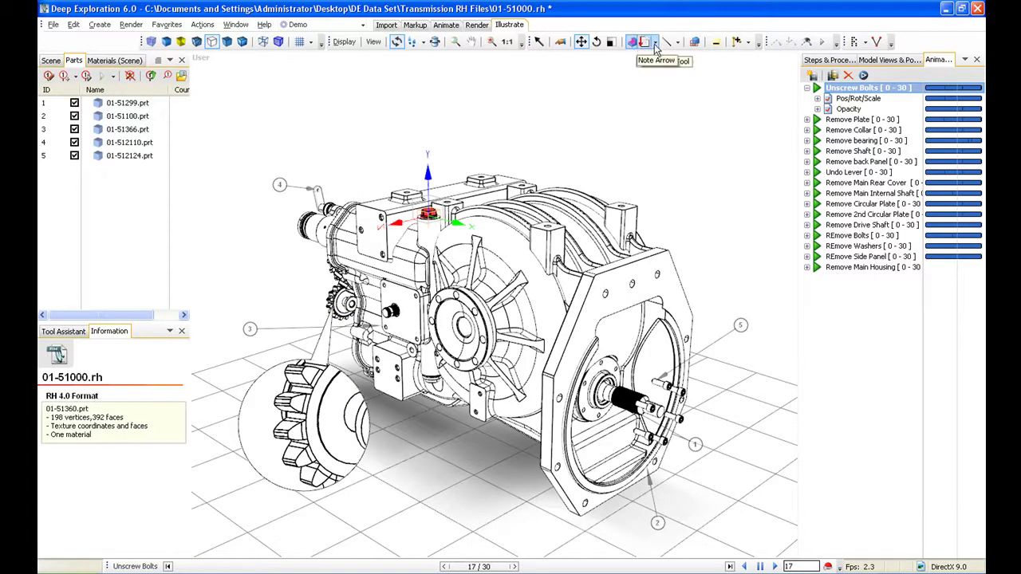
click(693, 43)
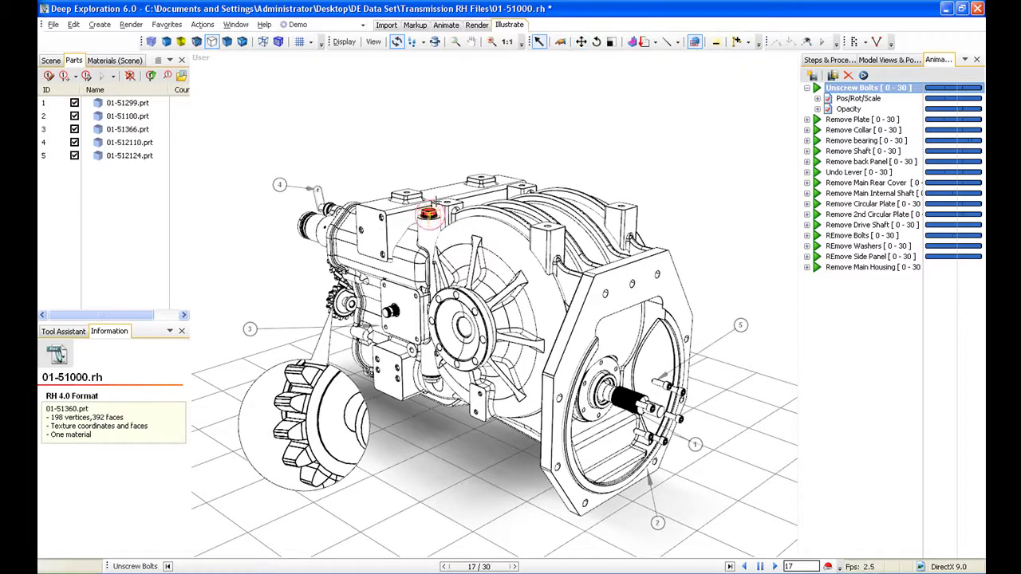
drag(477, 171, 552, 145)
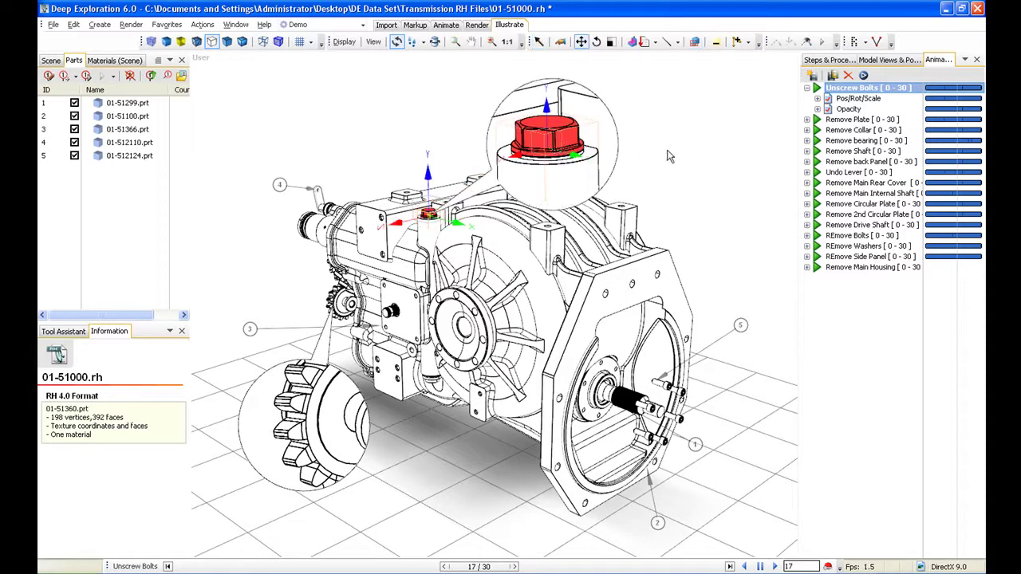
click(627, 174)
drag(616, 167, 647, 170)
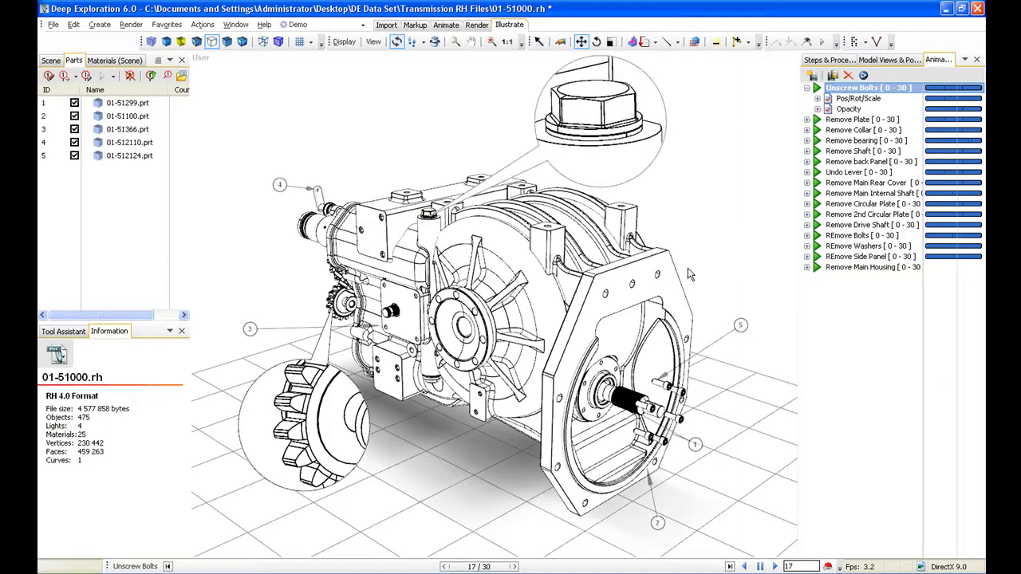
Change the bolt detail view's shape to Circle (arrow) and keep its border black (000000).
scroll(680, 275, down, 4)
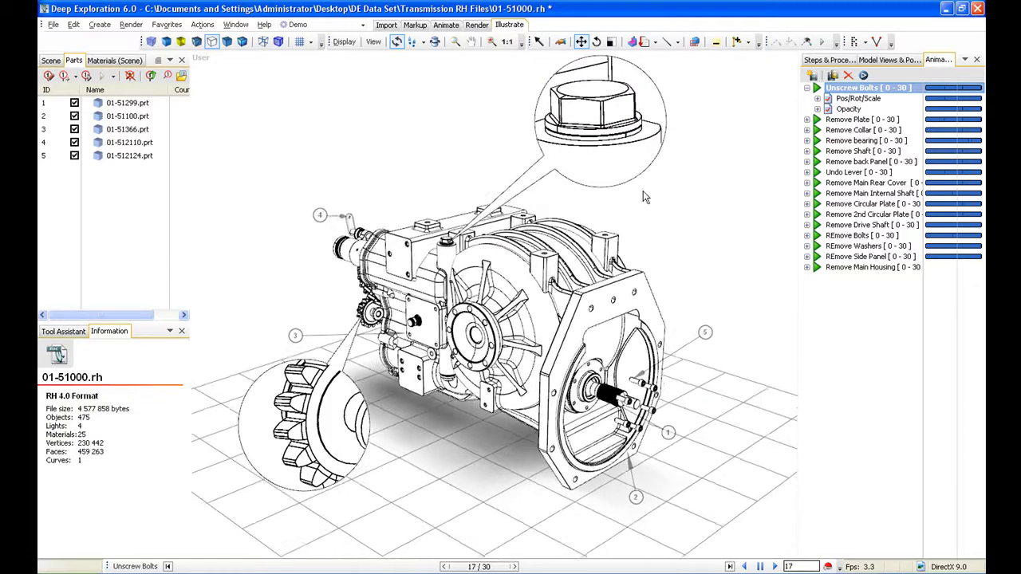
right_click(638, 177)
click(675, 289)
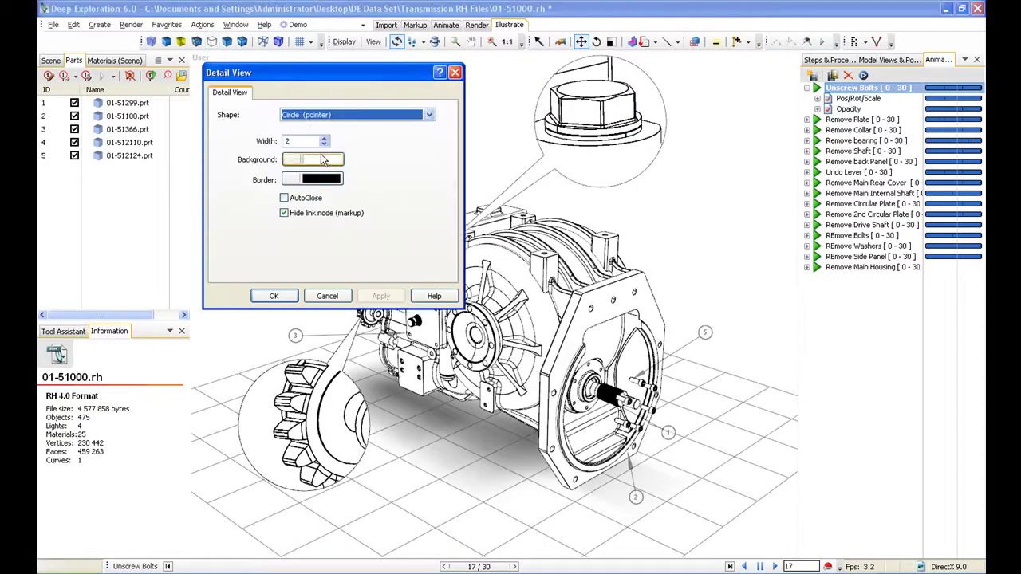
click(301, 118)
click(298, 164)
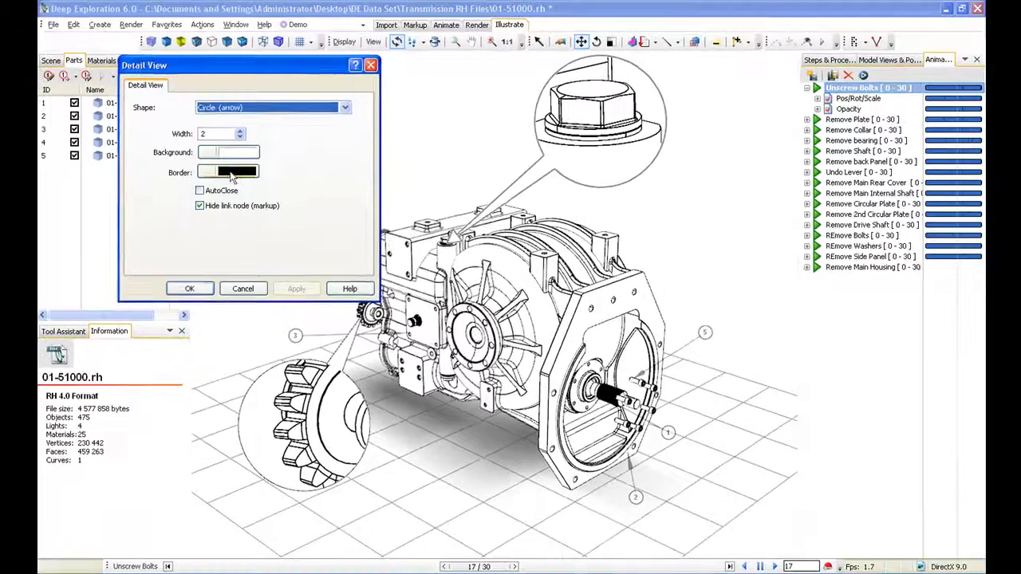
click(231, 175)
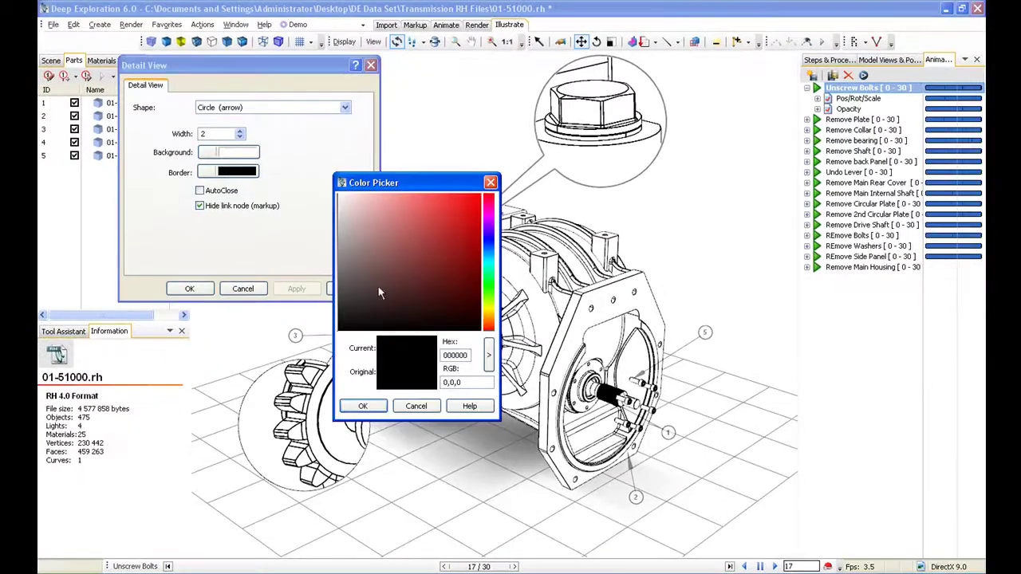
click(355, 405)
click(296, 288)
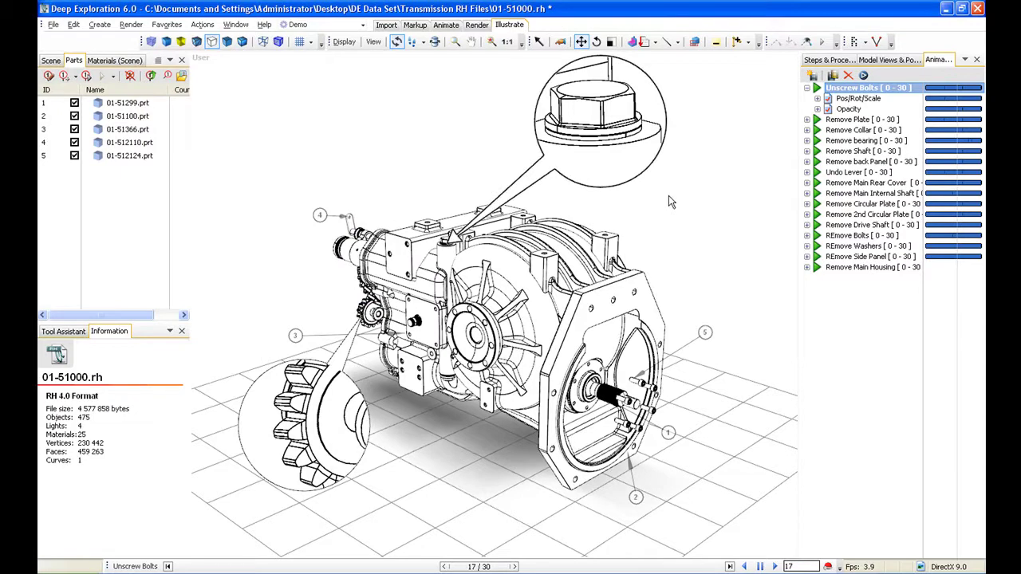
Add dashed explosion lines from three of the loosened bolts to their holes in the round bearing plate, one bolt-and-plate pair at a time.
scroll(706, 236, up, 1)
scroll(705, 237, up, 3)
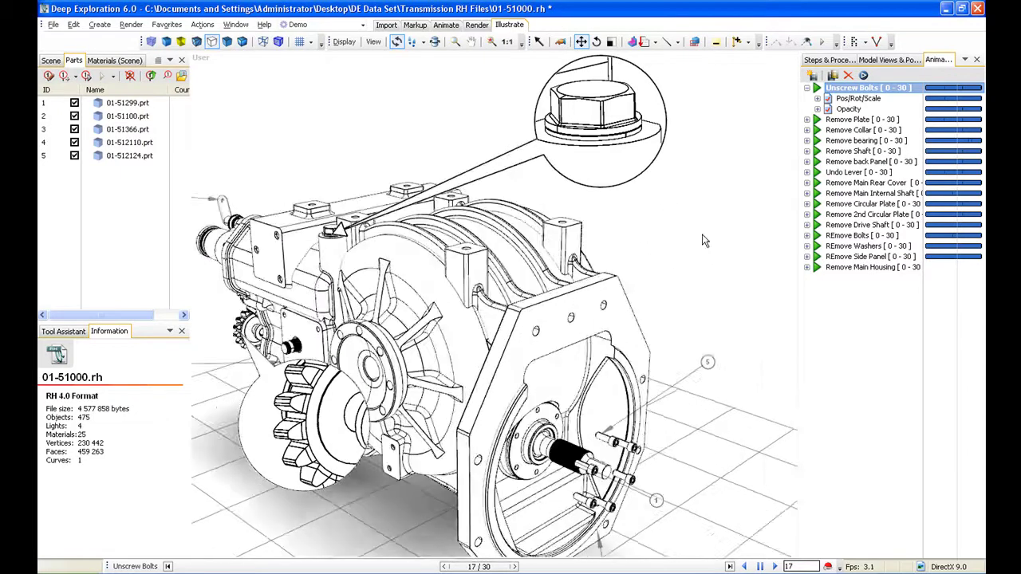
middle_drag(634, 317, 679, 258)
scroll(681, 286, up, 2)
scroll(680, 287, up, 5)
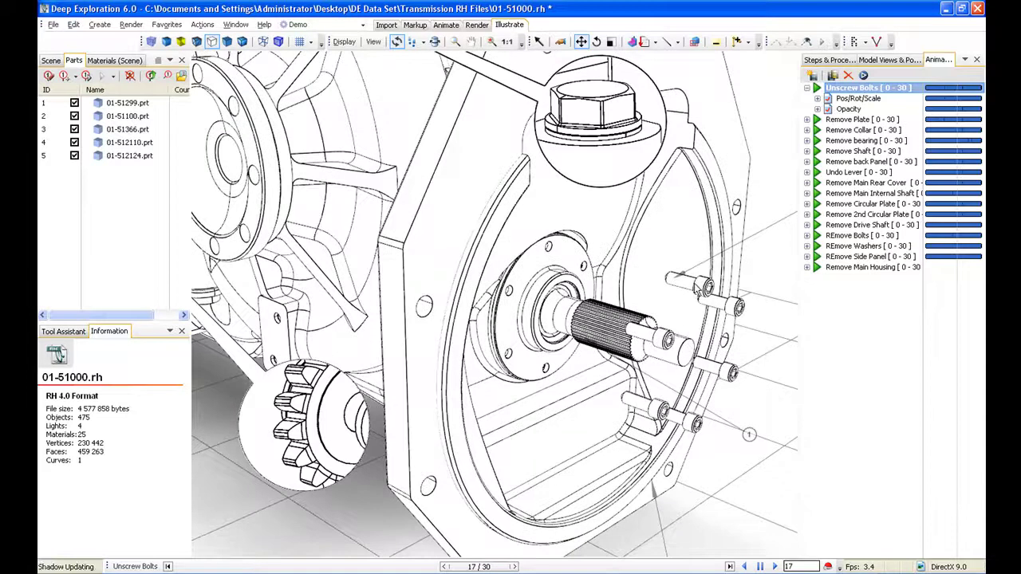
click(682, 286)
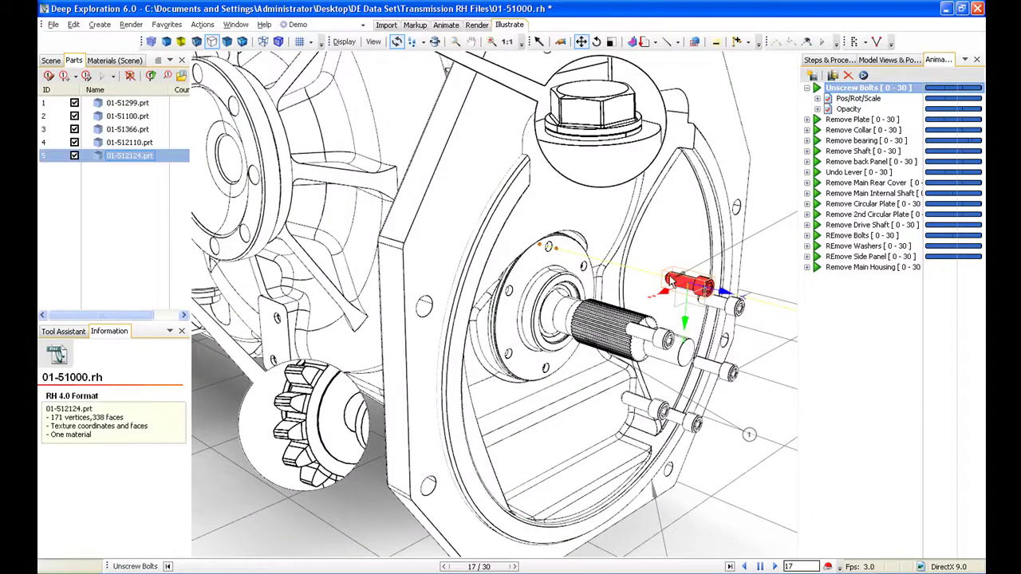
ctrl+click(543, 267)
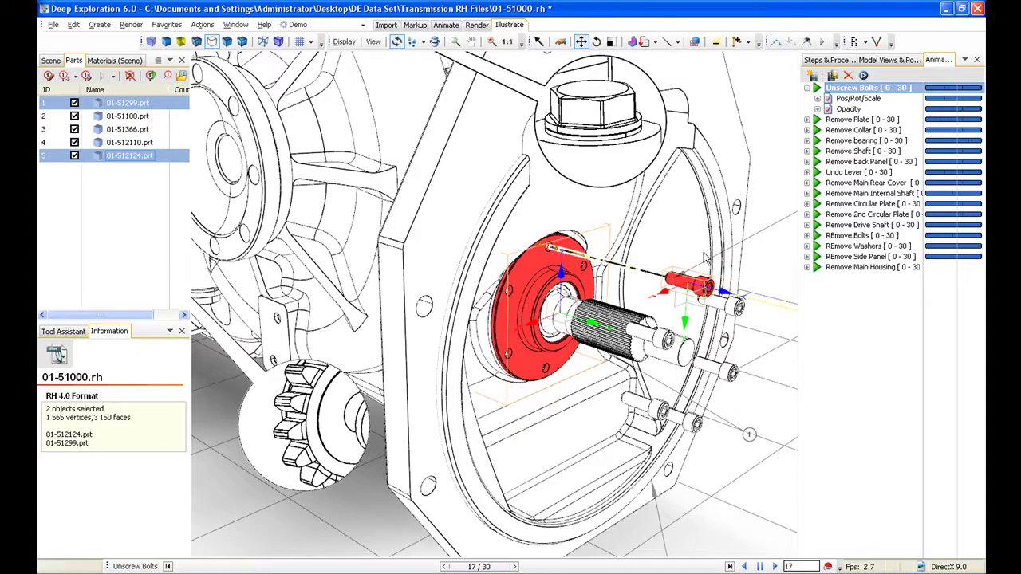
click(642, 335)
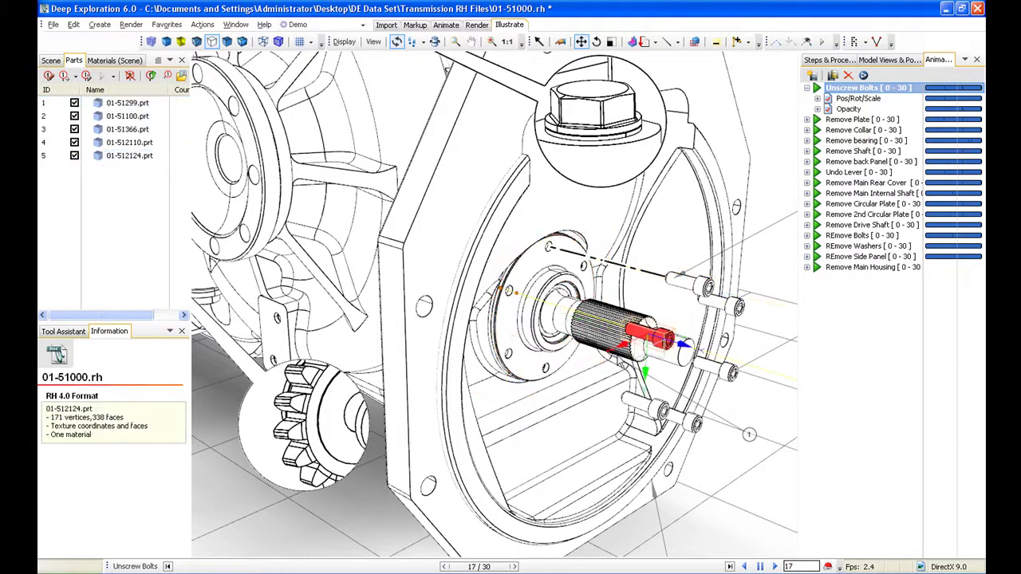
ctrl+click(507, 329)
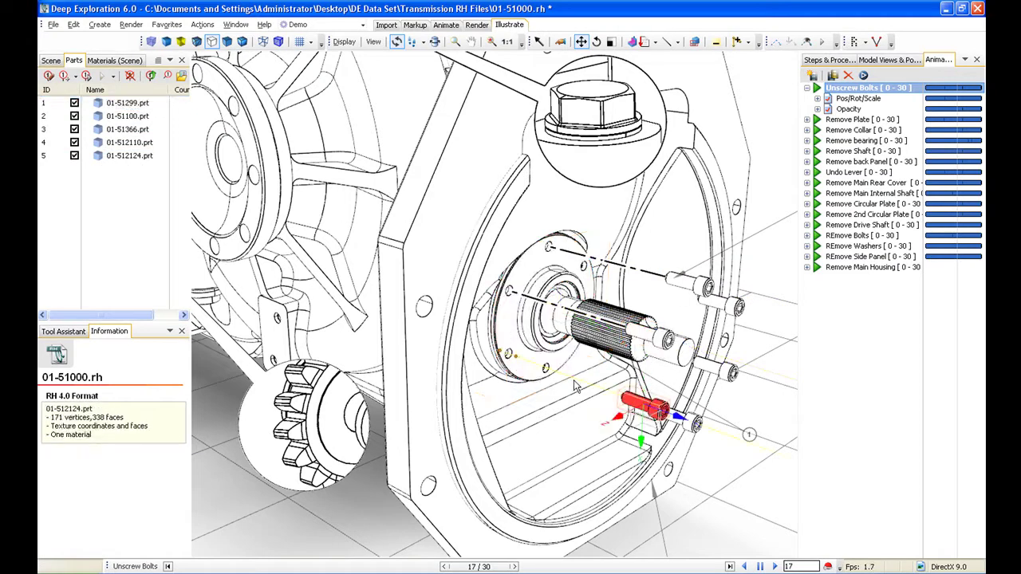
ctrl+click(526, 358)
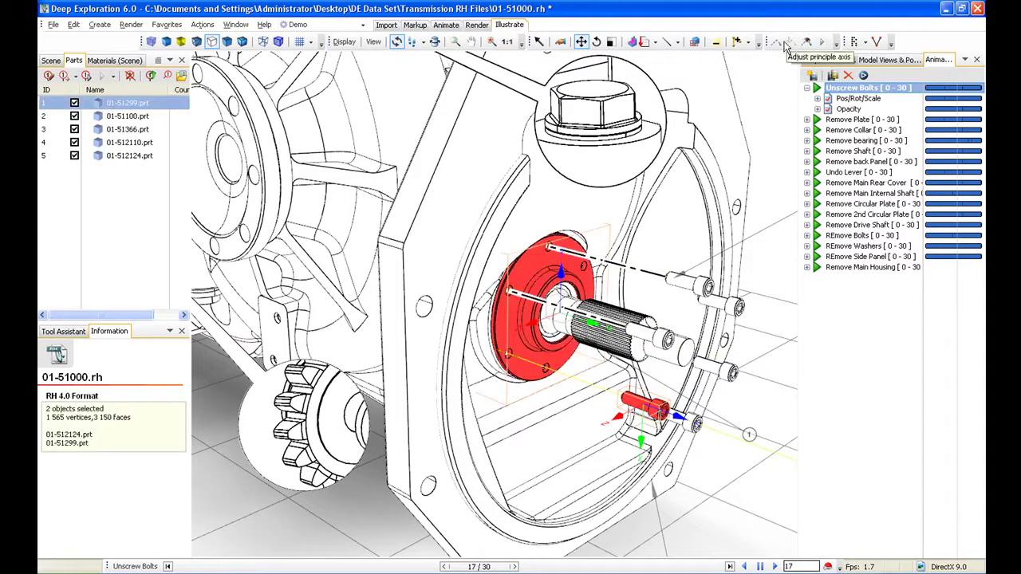
Move the three connected bolts off their axes, the upper one up, the middle one sideways past the shaft, the lower one down, and deselect.
click(687, 286)
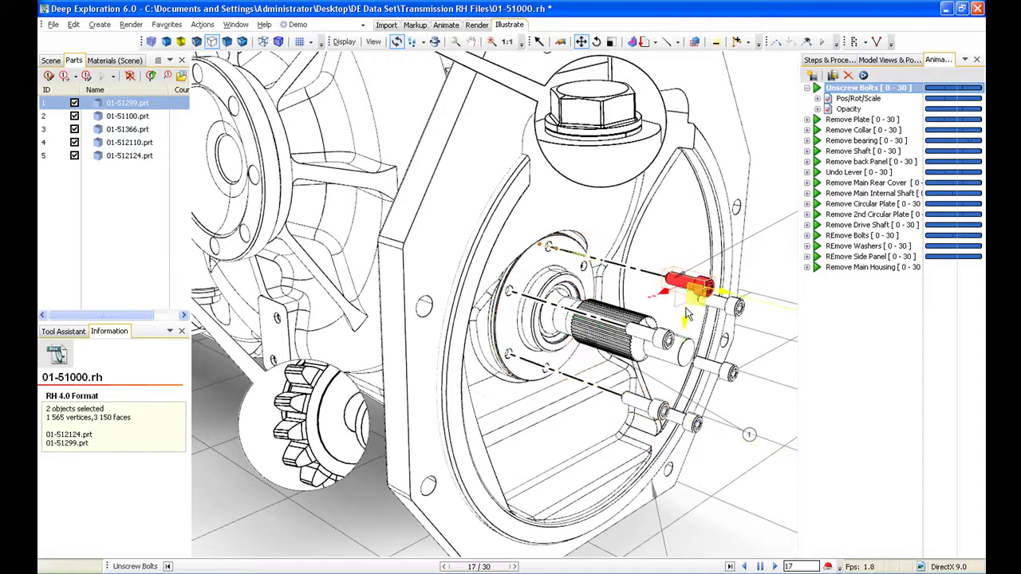
drag(684, 310, 687, 217)
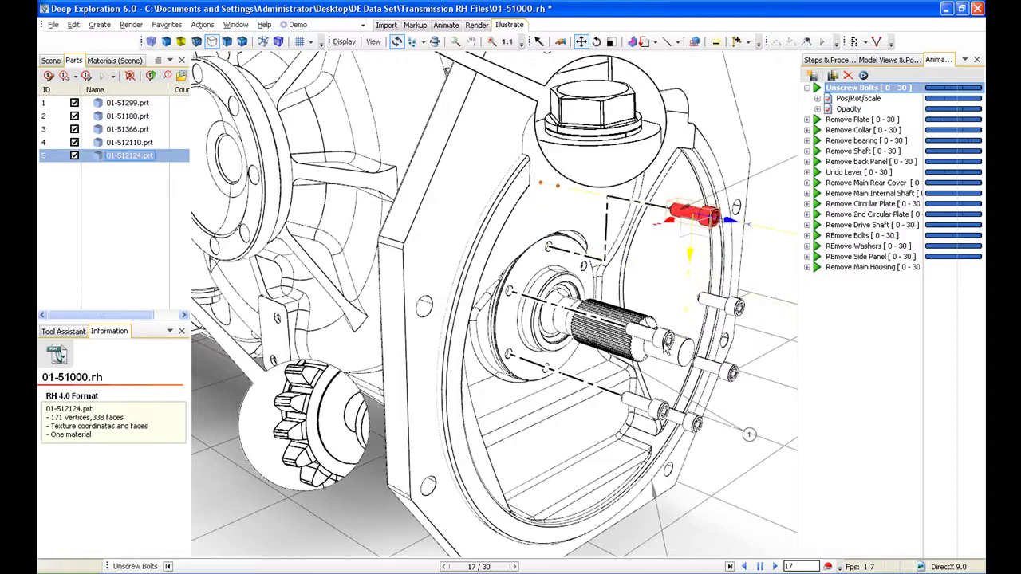
click(650, 355)
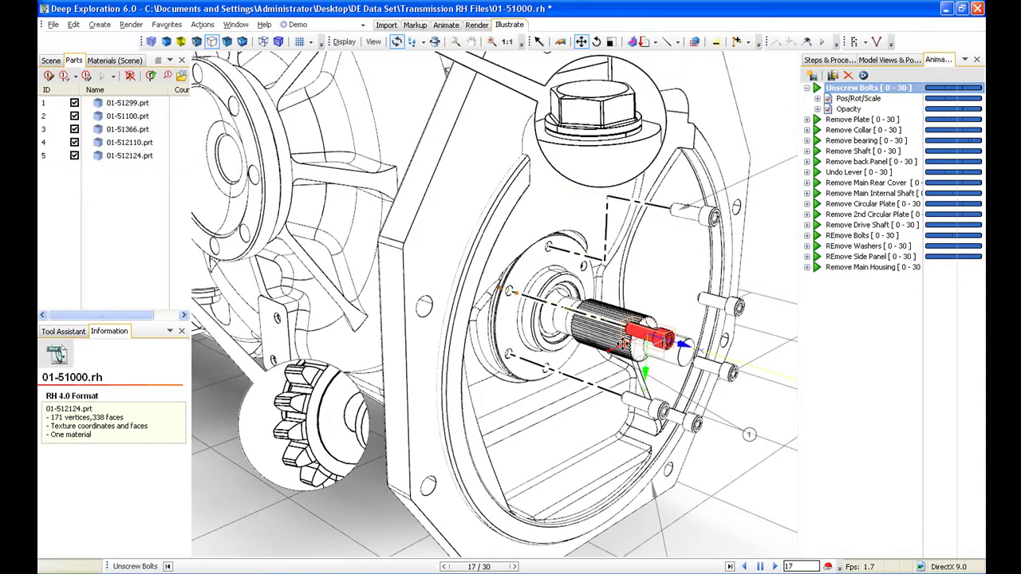
drag(623, 344, 492, 381)
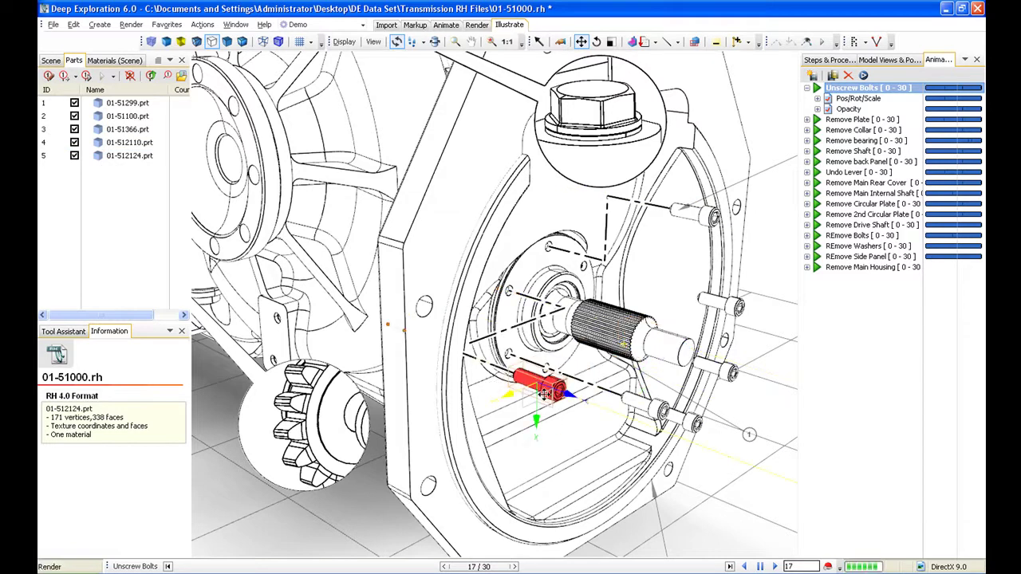
click(641, 408)
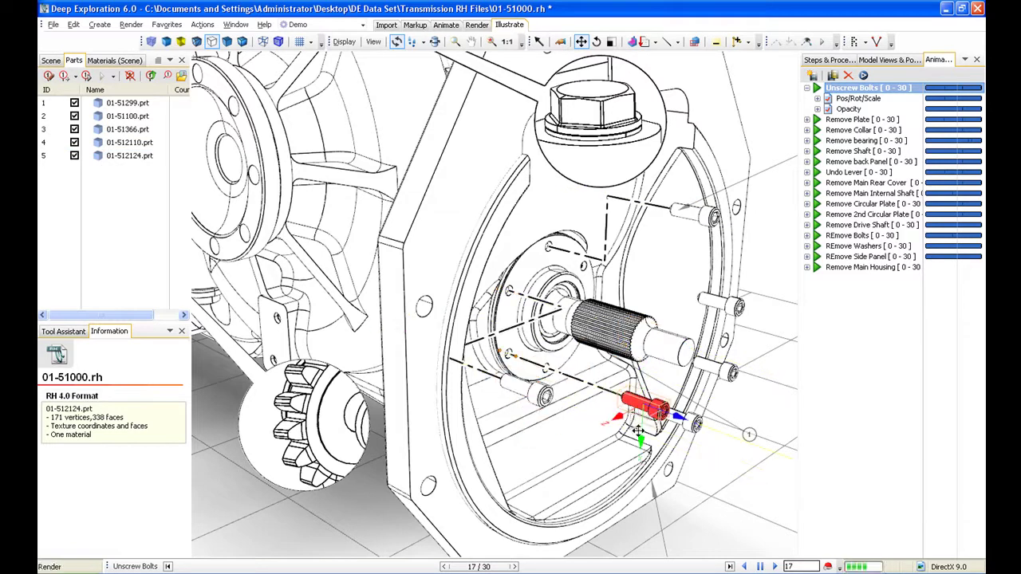
drag(643, 429, 645, 469)
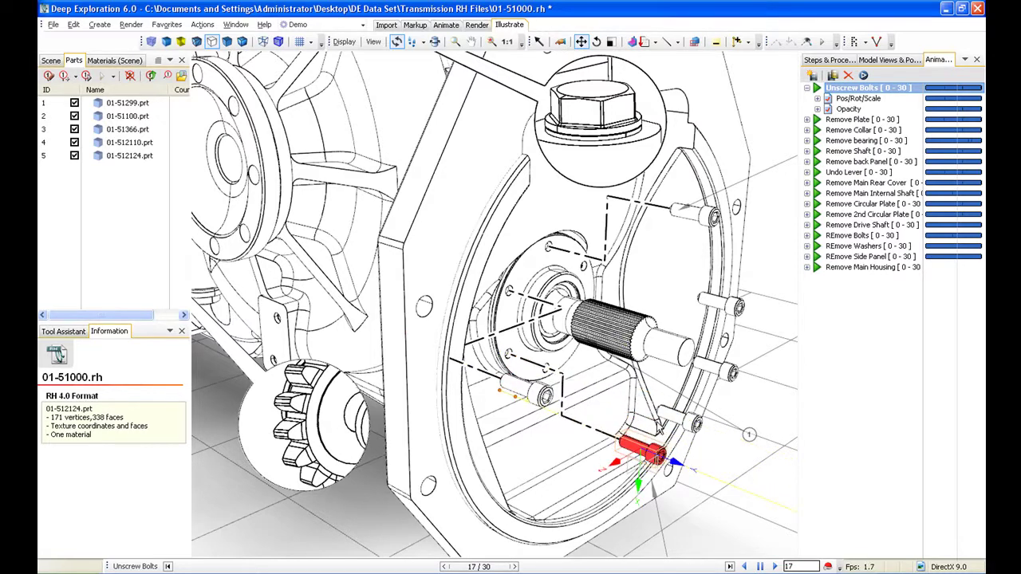
click(749, 389)
Fit the whole transmission in view, show the output size frame, and hide the floor grid and shadow.
right_drag(749, 389, 710, 434)
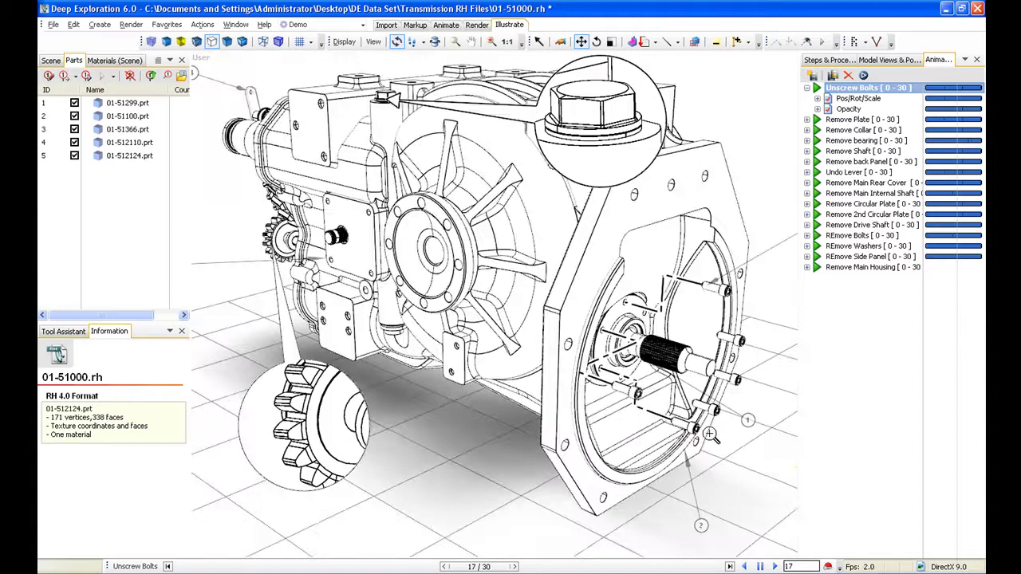
drag(709, 379, 675, 380)
right_drag(674, 379, 675, 368)
click(343, 42)
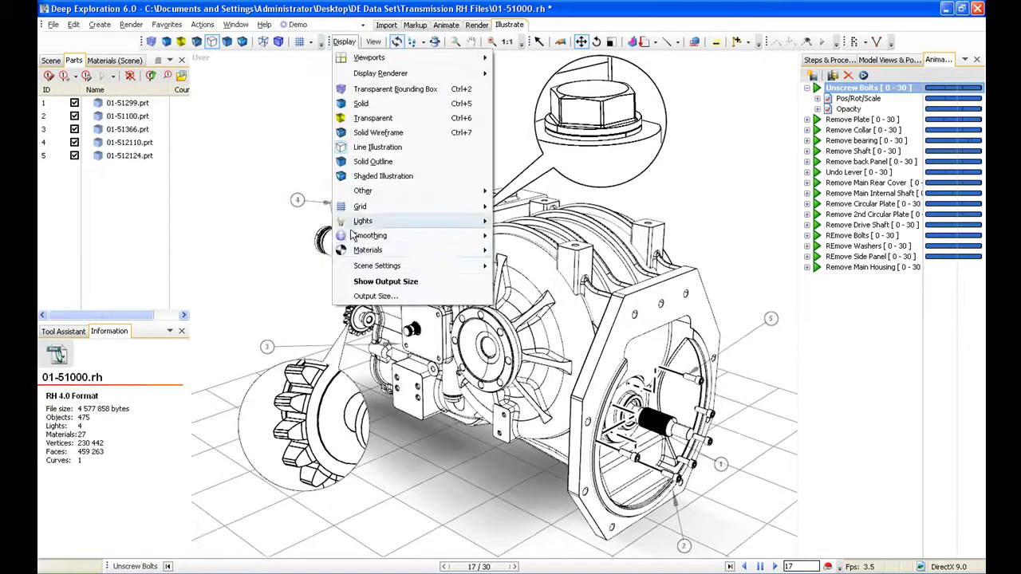
mouse_move(368, 268)
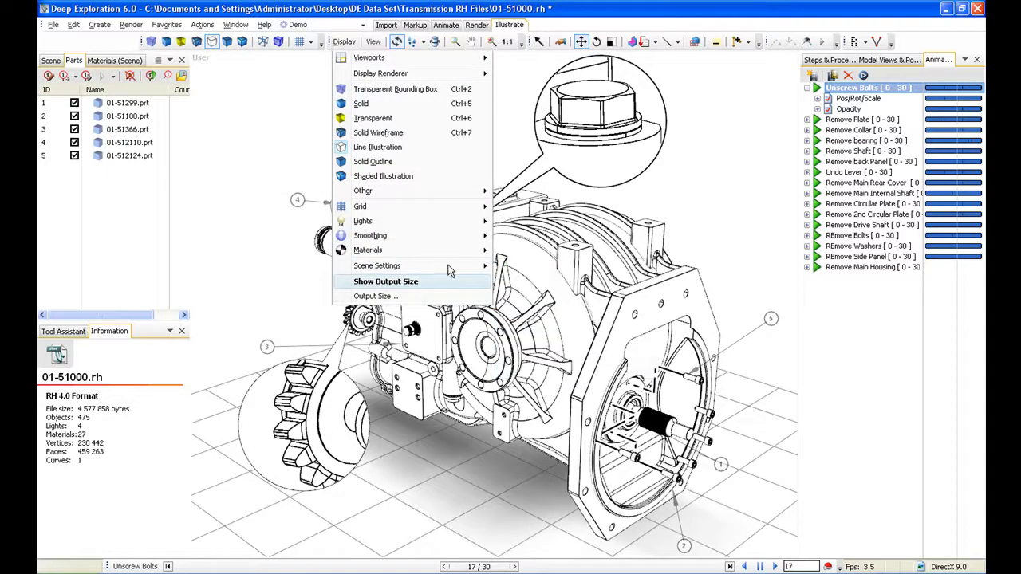
click(415, 281)
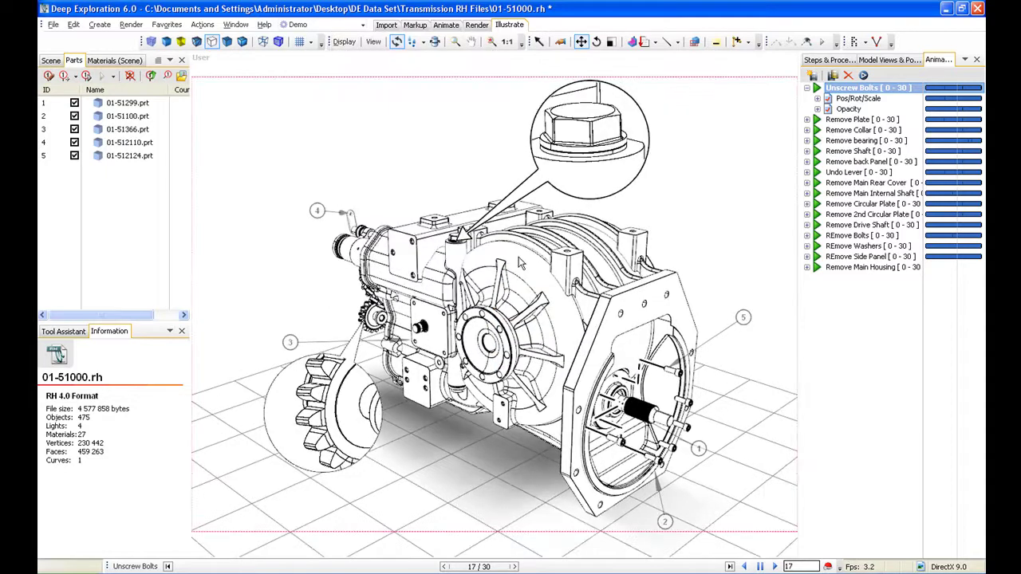
key(g)
key(g)
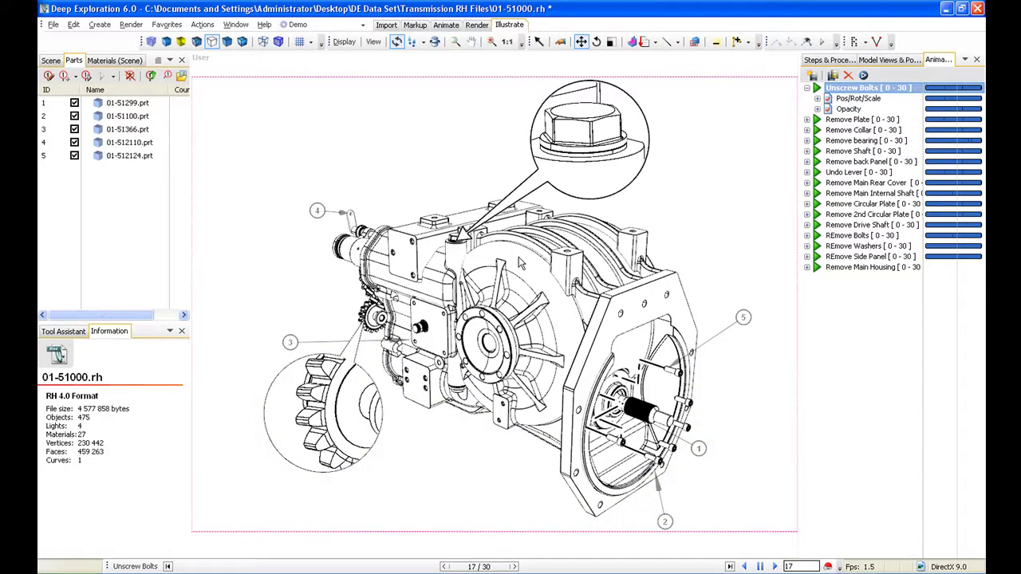
Set up a vector illustration export in Adobe Illustrator (.ai) format, saved on the Desktop as test.
click(877, 42)
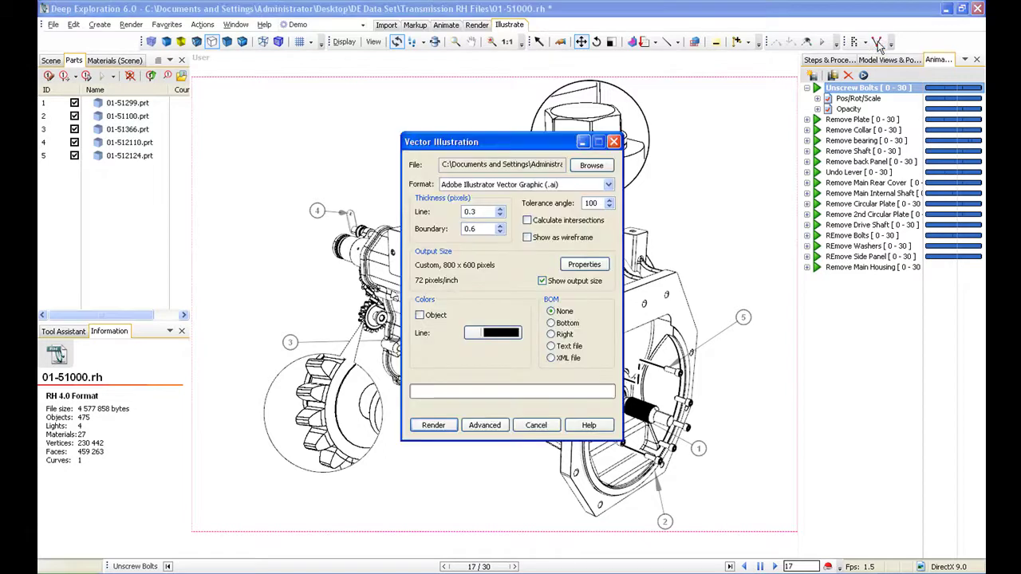
click(585, 165)
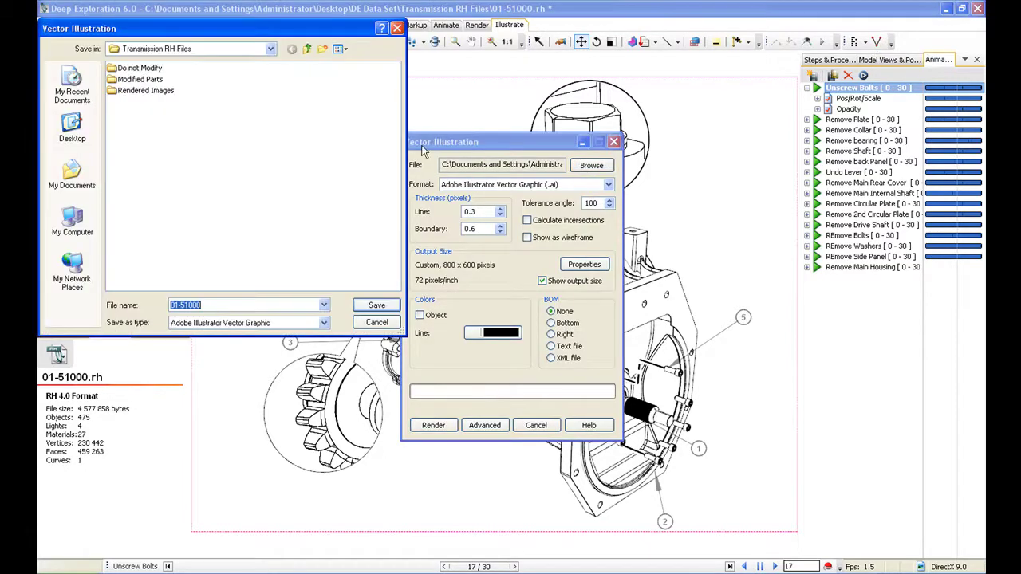
click(72, 126)
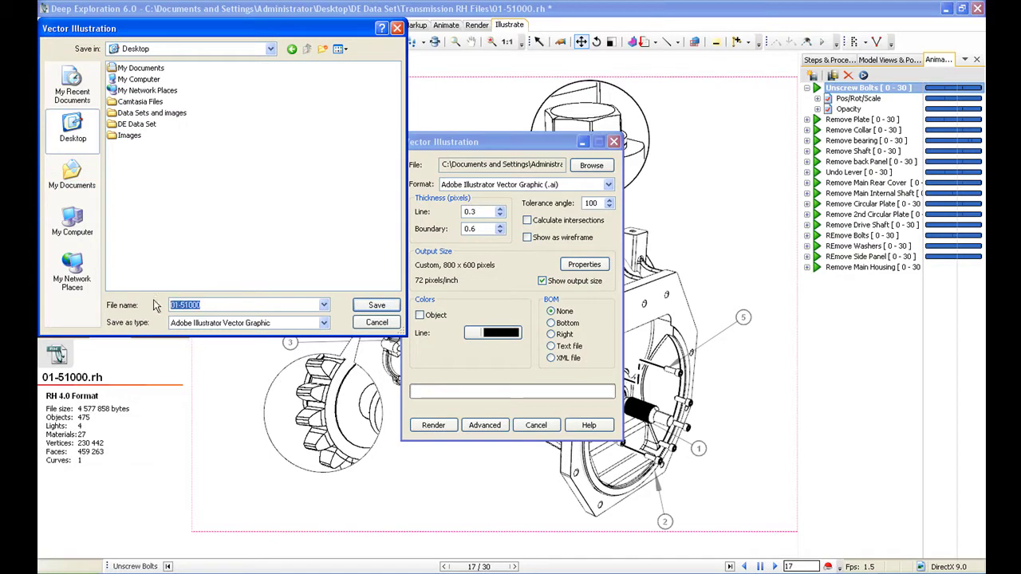
text(tye)
text(st)
click(377, 305)
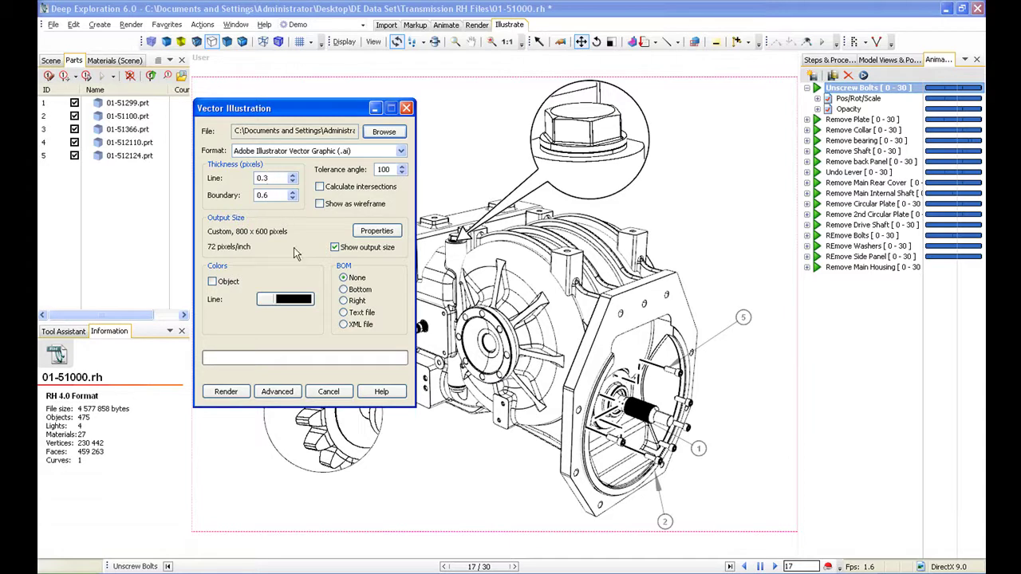
Keep the thick and thinning method at Complete in the advanced settings and render the vector illustration.
click(287, 392)
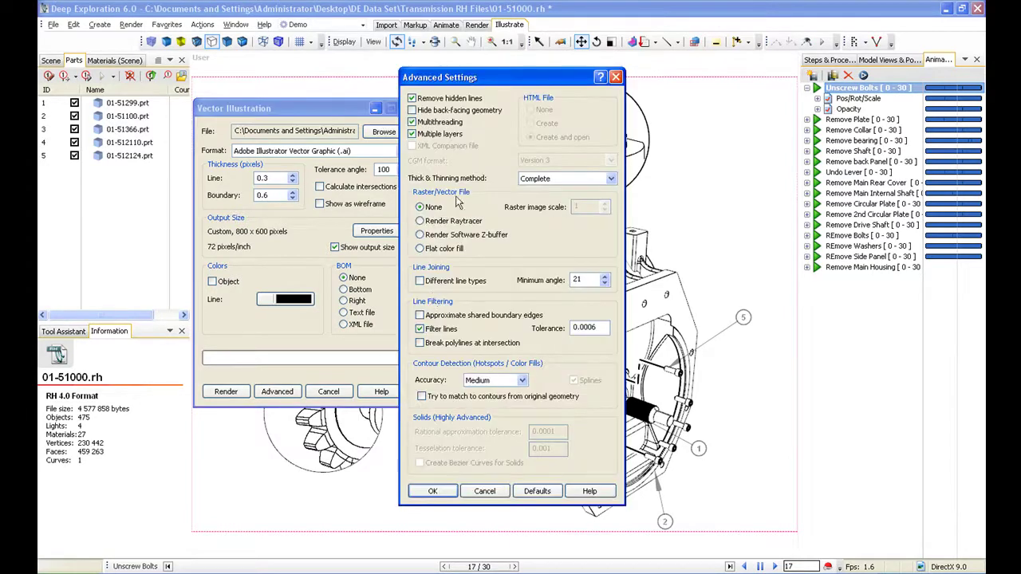
click(562, 179)
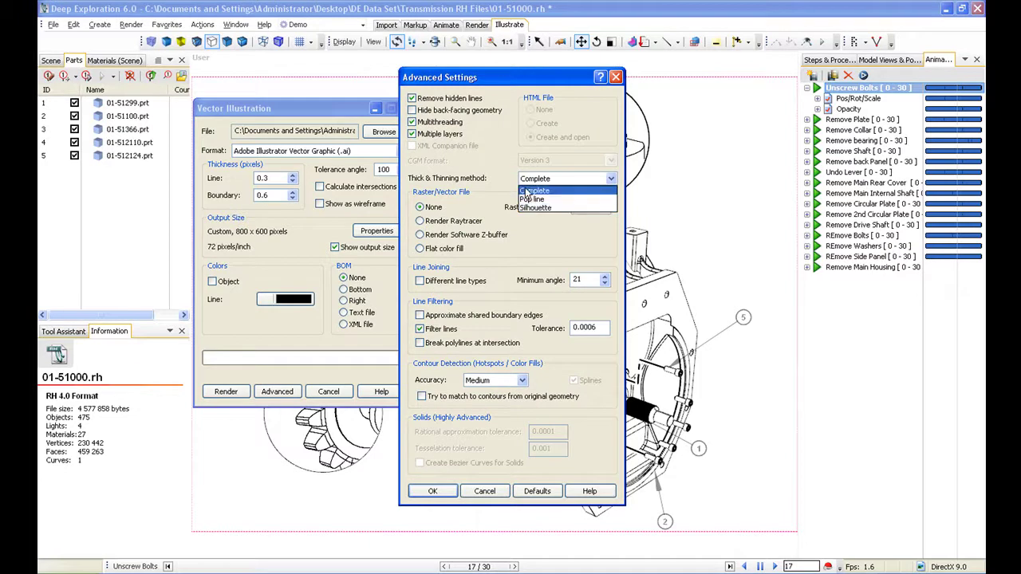
click(492, 206)
click(433, 491)
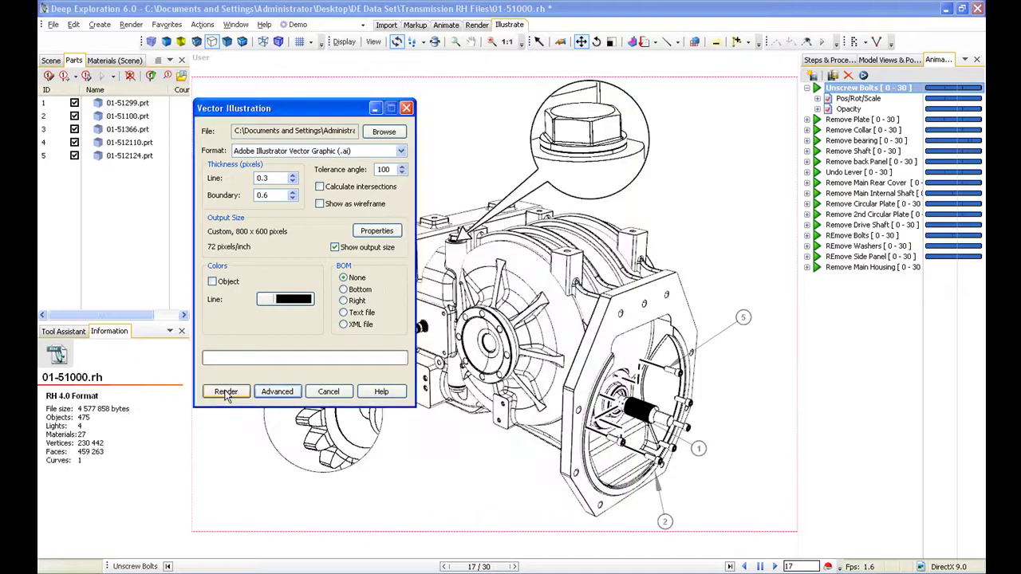
click(226, 392)
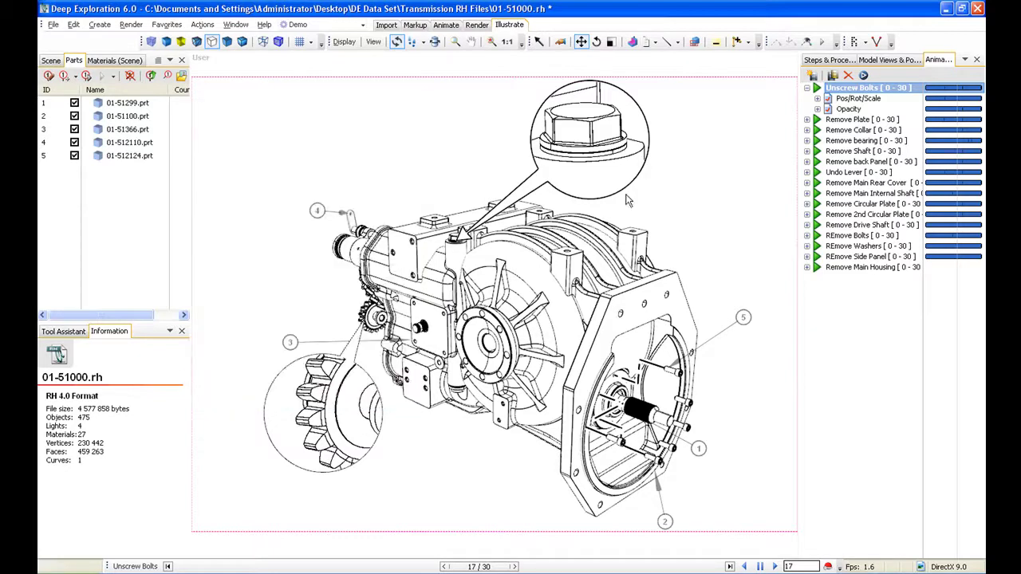
Switch to Deep View, load the rendered test file from the Desktop, and inspect its vector line work up close.
click(945, 8)
double_click(70, 327)
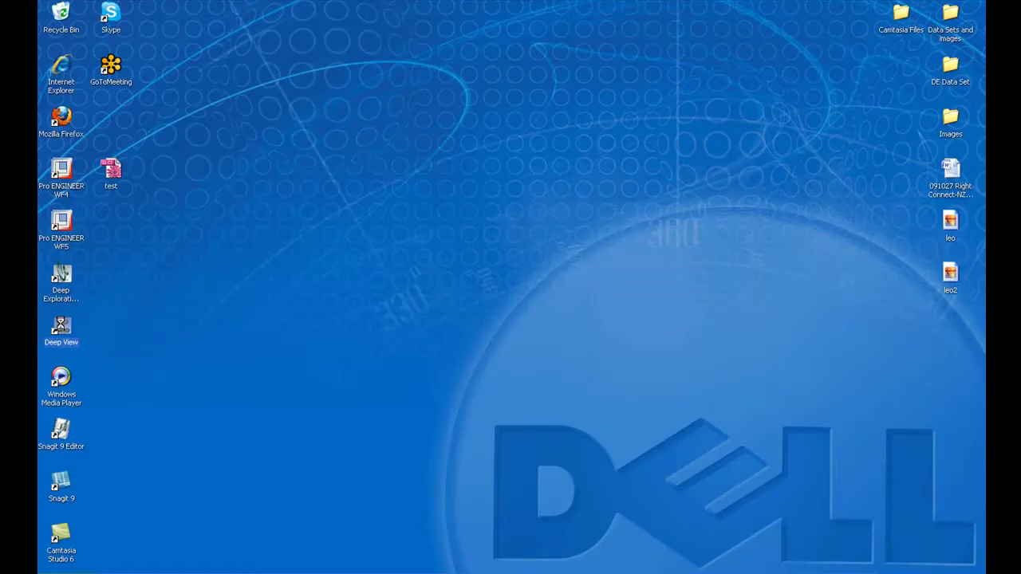
drag(117, 172, 426, 215)
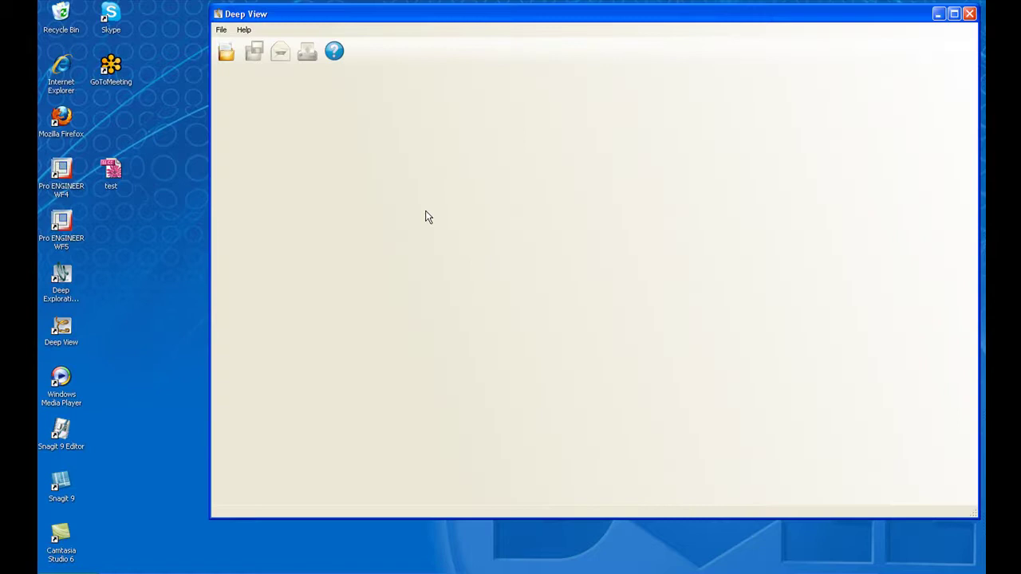
right_drag(583, 297, 651, 218)
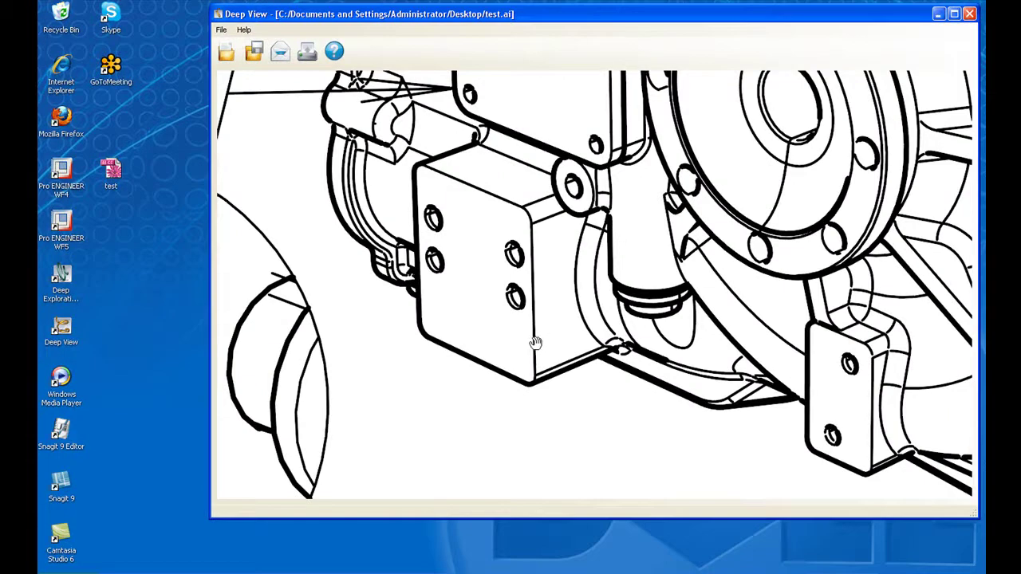
click(484, 190)
click(518, 161)
scroll(565, 307, down, 5)
scroll(565, 306, down, 5)
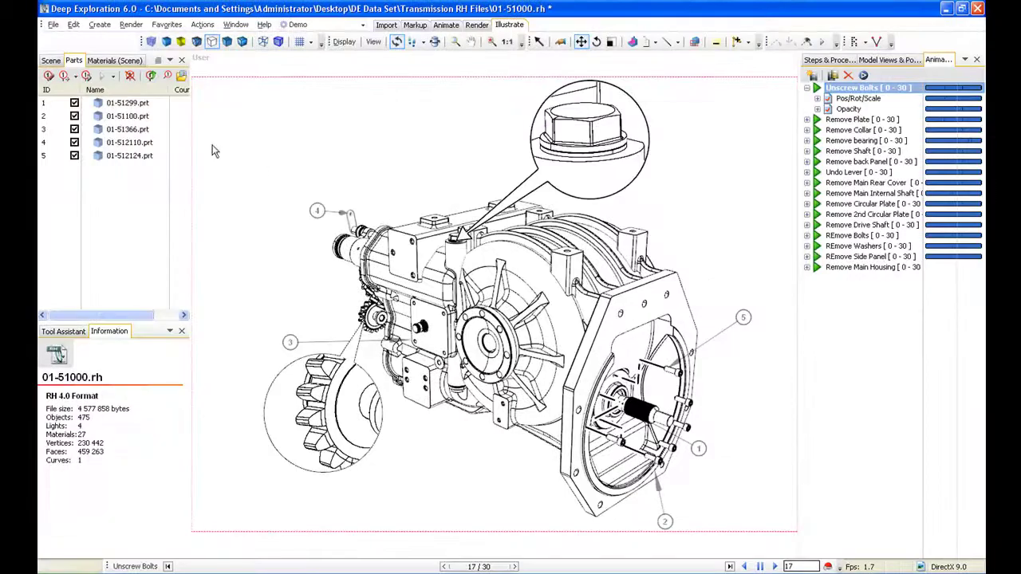
Back in Deep Exploration, hide the callout layer and the thrust lines in the scene tree.
click(50, 60)
drag(180, 189, 181, 125)
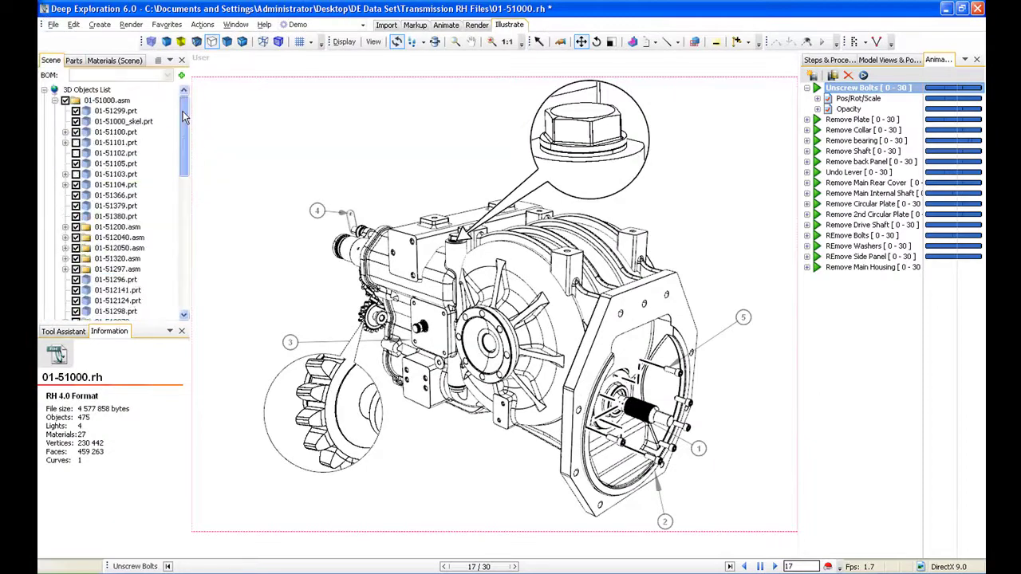
click(55, 100)
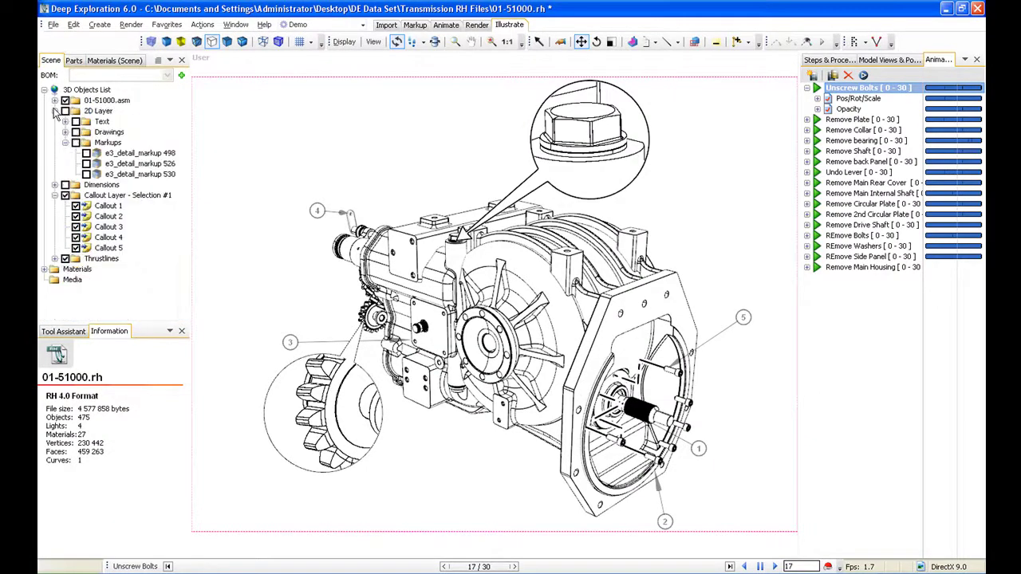
click(54, 111)
click(54, 131)
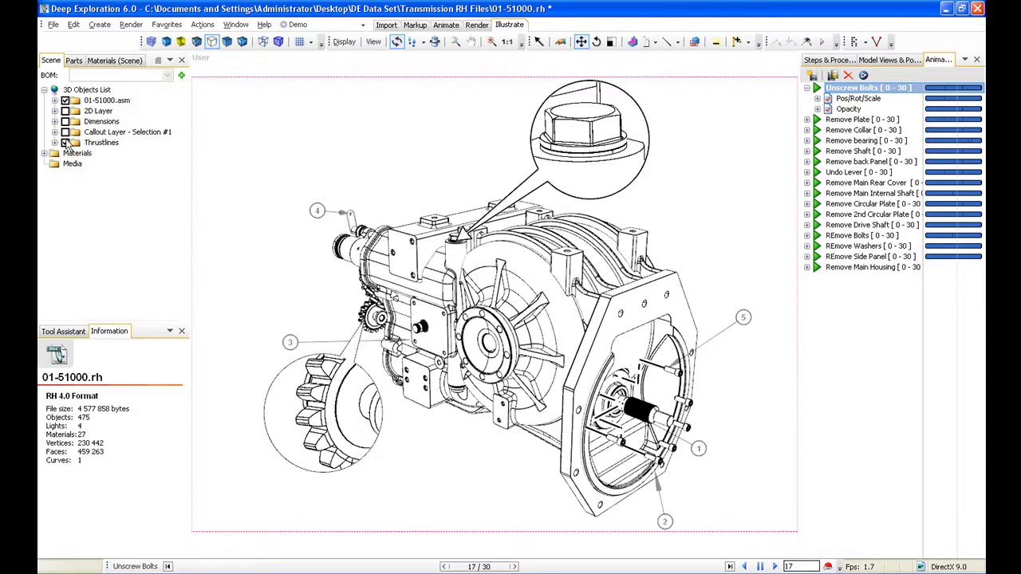
click(65, 143)
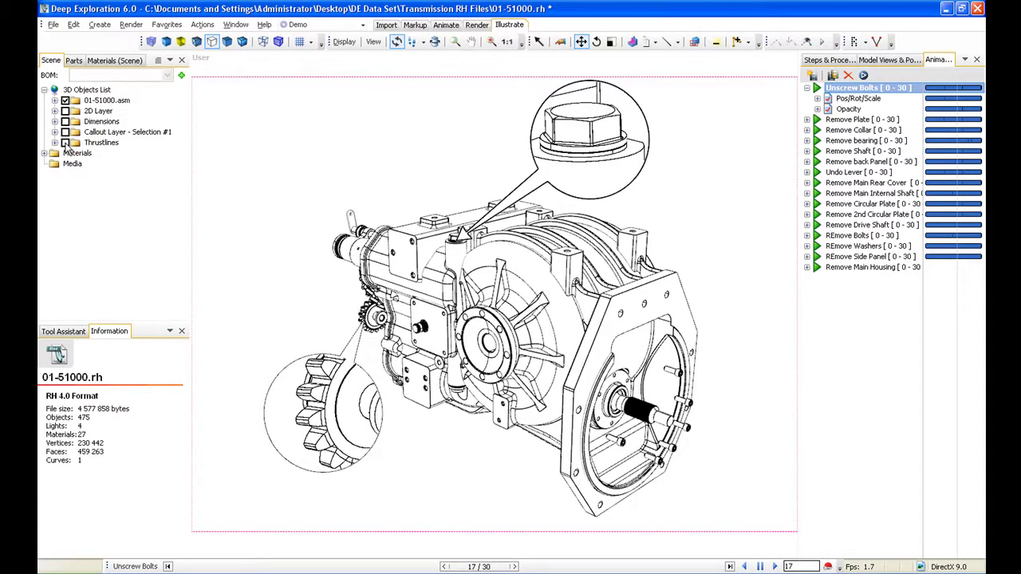
Show the three detail markups under the 2D Layer and remove the bolt and gear detail views from the illustration.
click(55, 111)
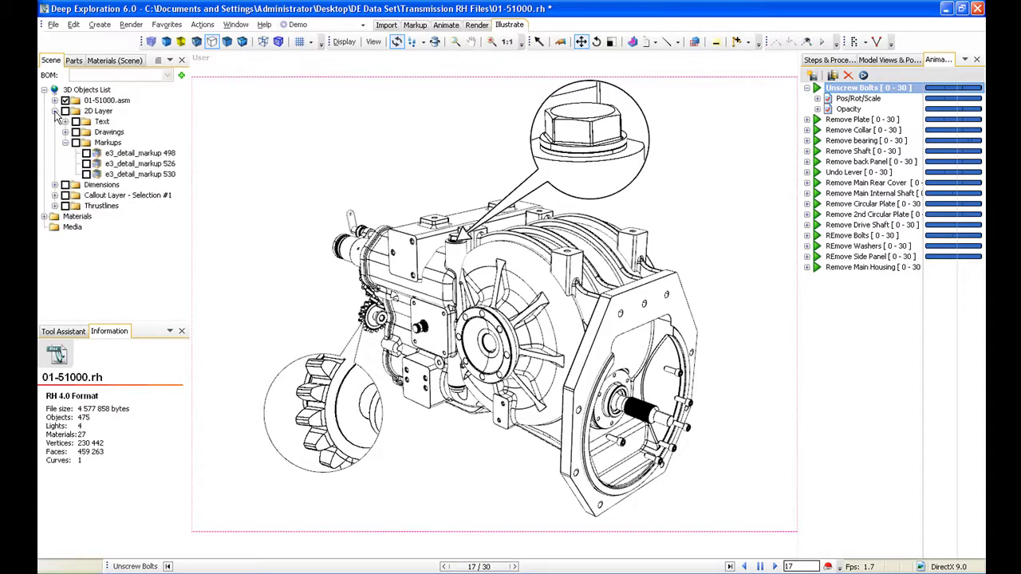
click(86, 163)
click(86, 174)
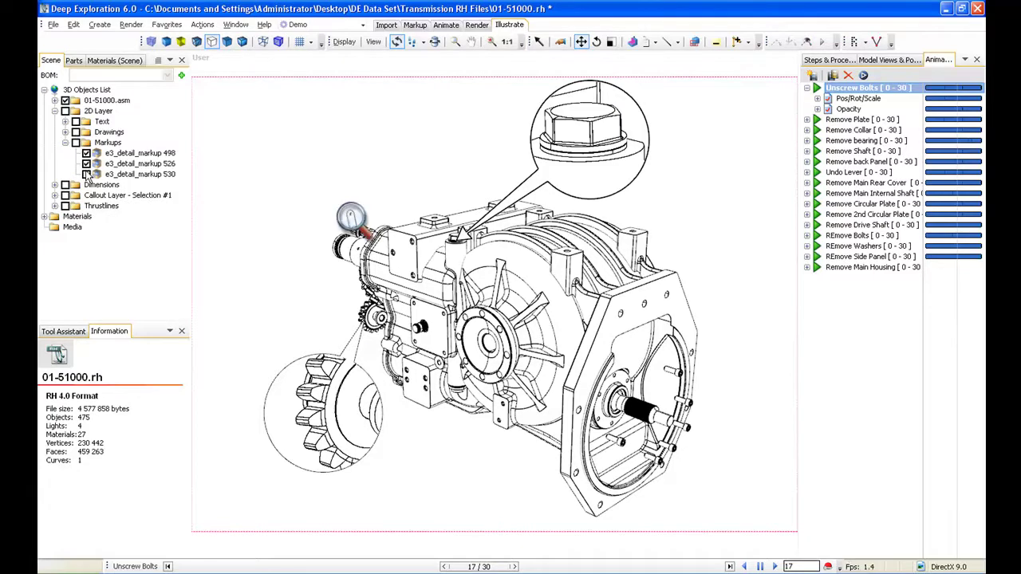
click(588, 152)
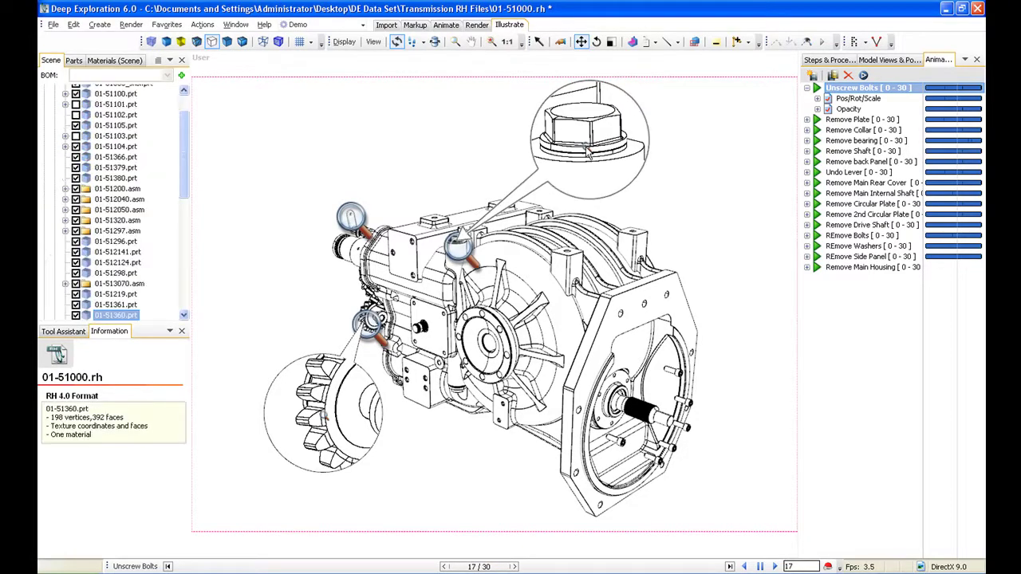
double_click(585, 149)
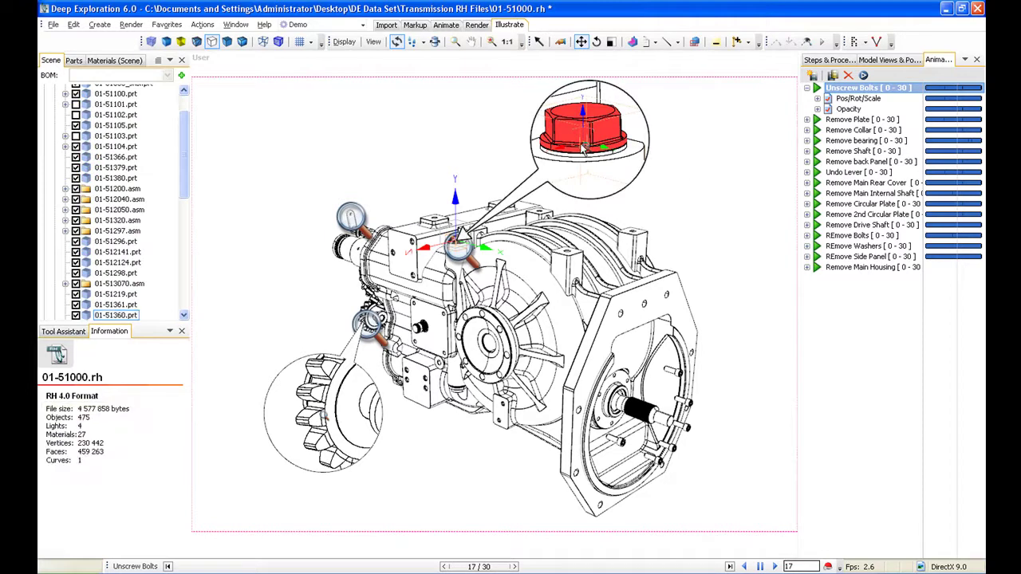
click(325, 420)
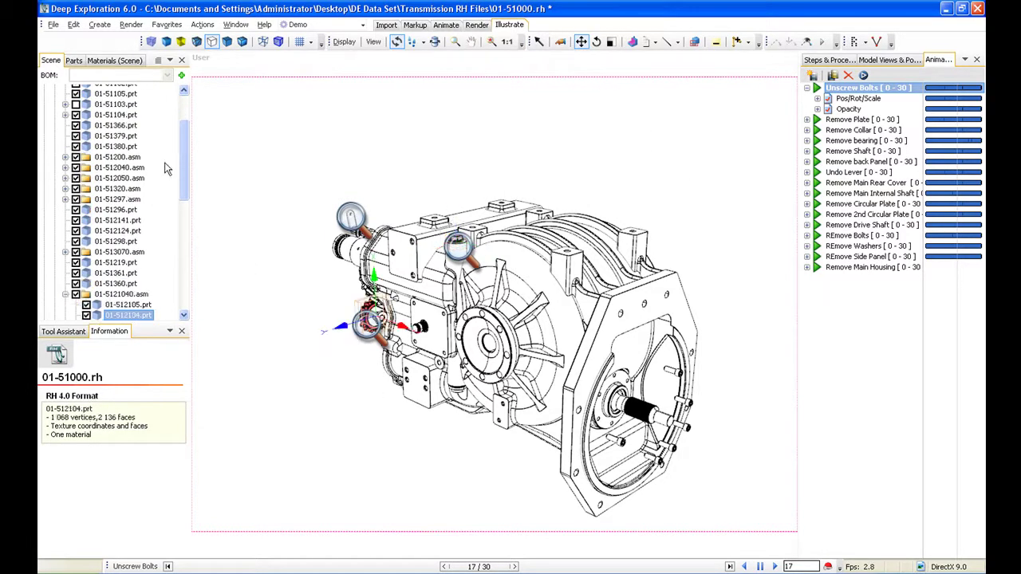
Hide the three detail markups in the scene tree and deselect the gear.
drag(184, 169, 180, 139)
click(55, 101)
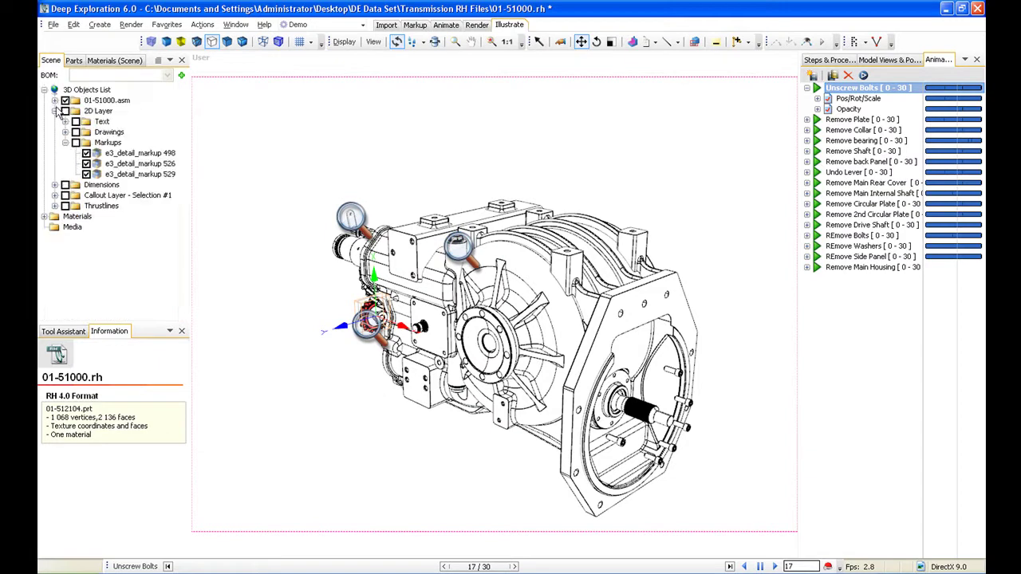
click(86, 164)
click(86, 174)
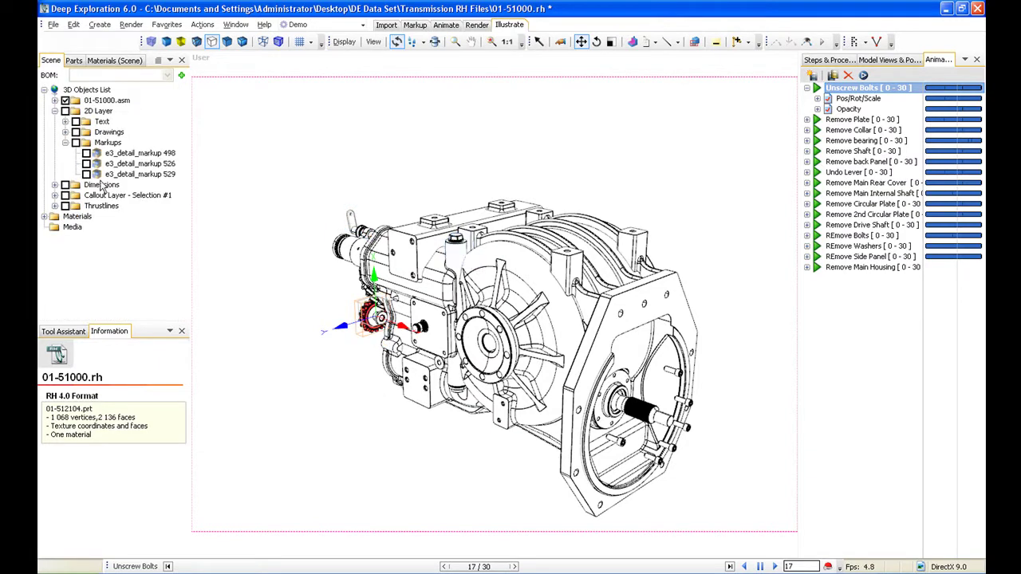
click(230, 284)
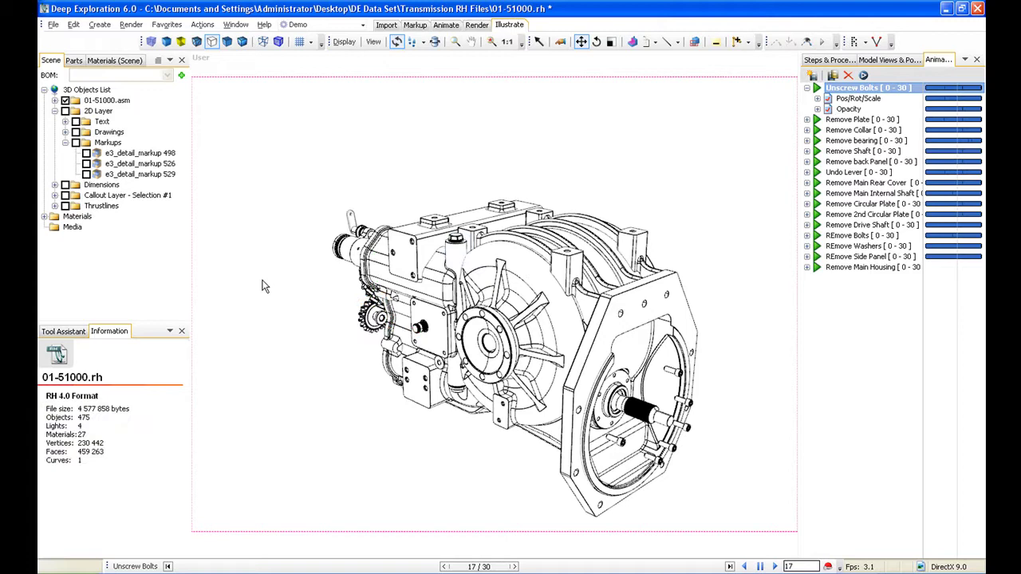
Start a section cut on the transmission with the half cut set to Back half and the quarter cut to First quarter.
middle_drag(425, 275, 405, 247)
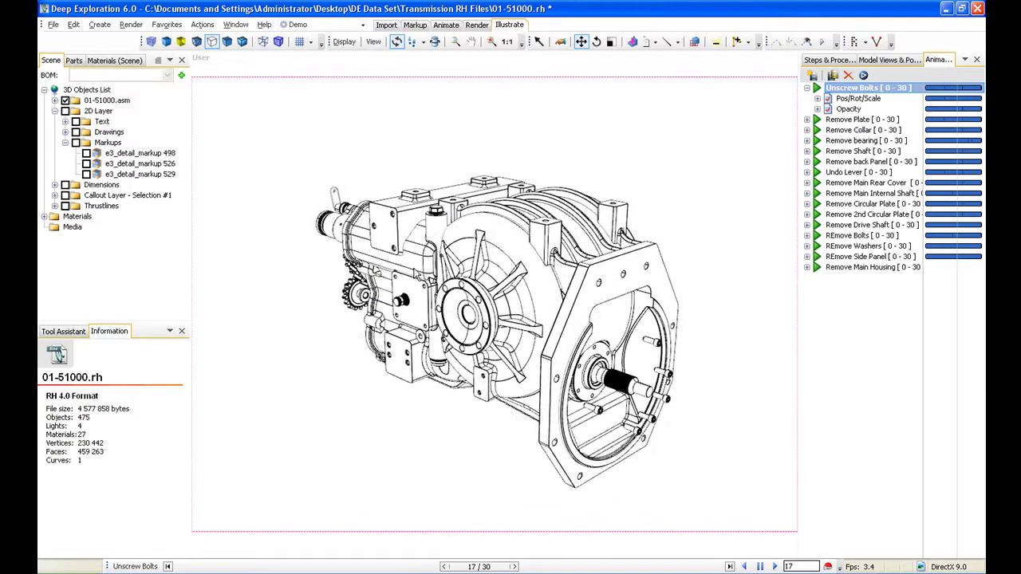
click(632, 42)
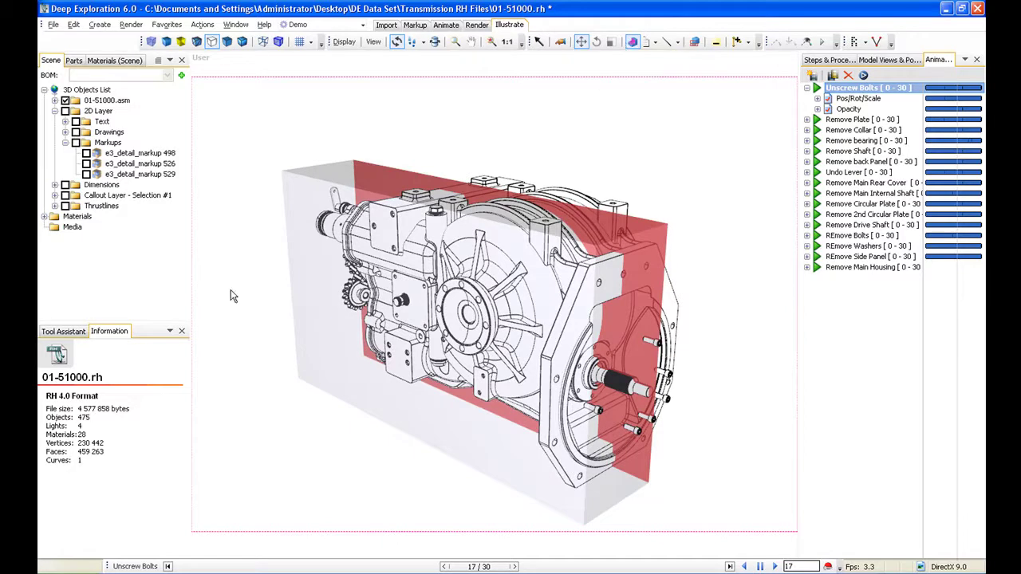
drag(142, 322, 141, 256)
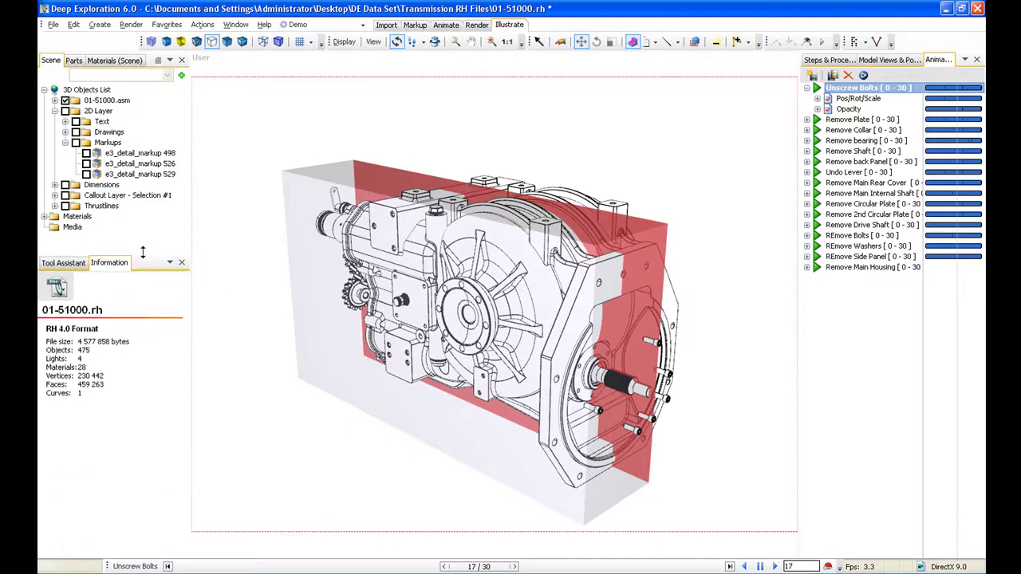
click(64, 253)
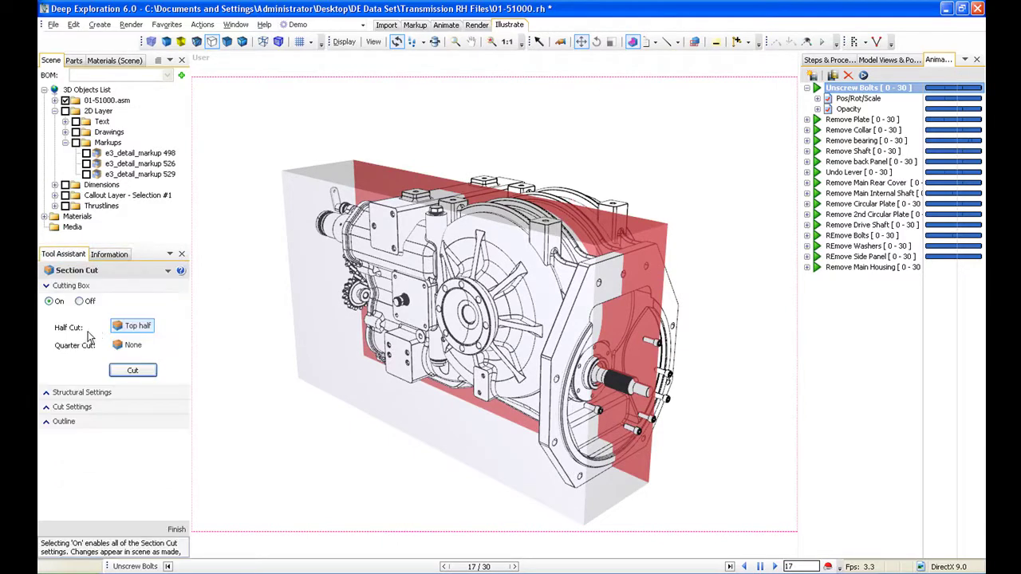
click(128, 326)
click(144, 412)
click(130, 346)
click(136, 376)
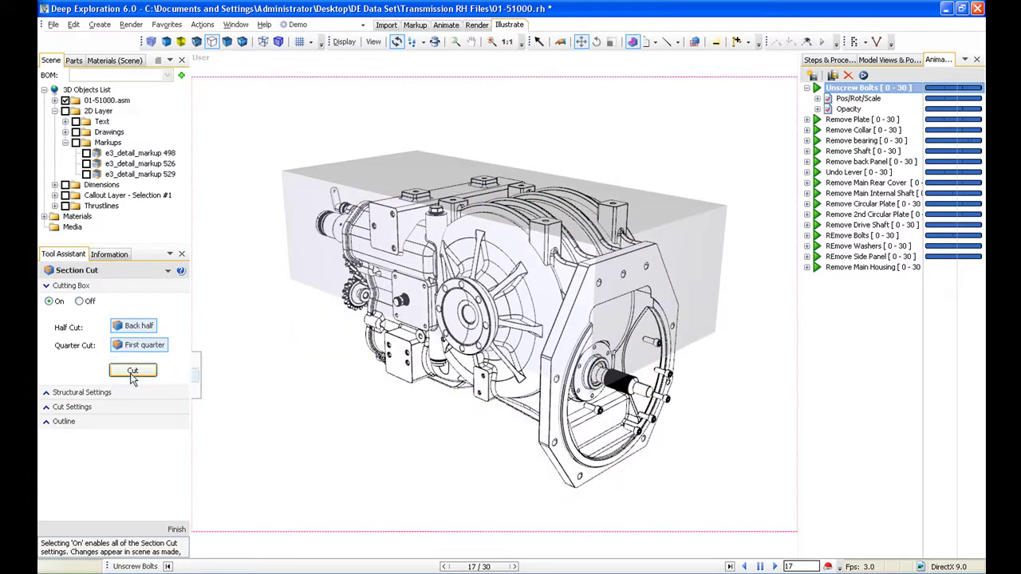
click(133, 372)
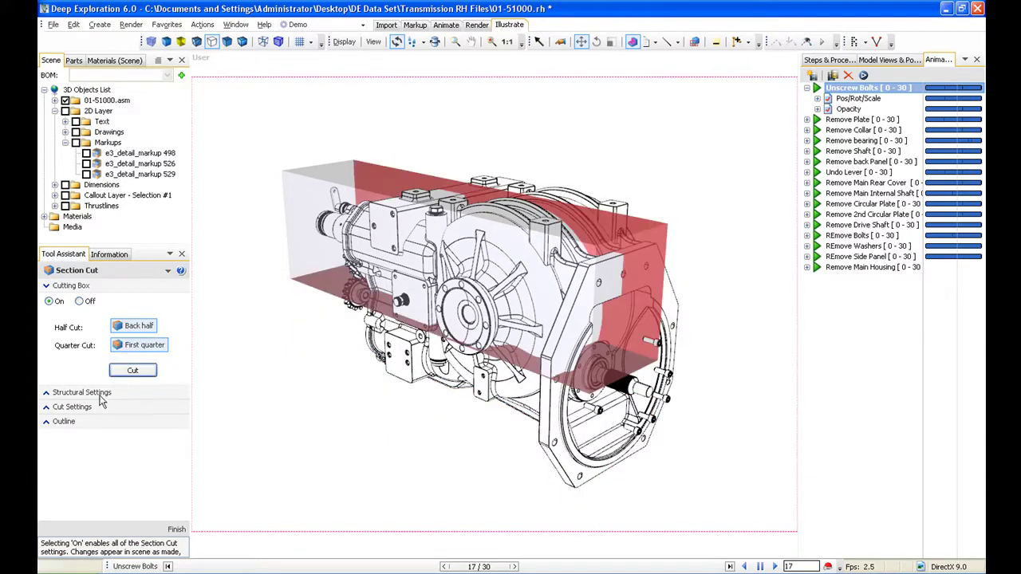
Show the section outline settings, select the main housing 01-51100.prt, and cut it with the cutting box.
click(48, 422)
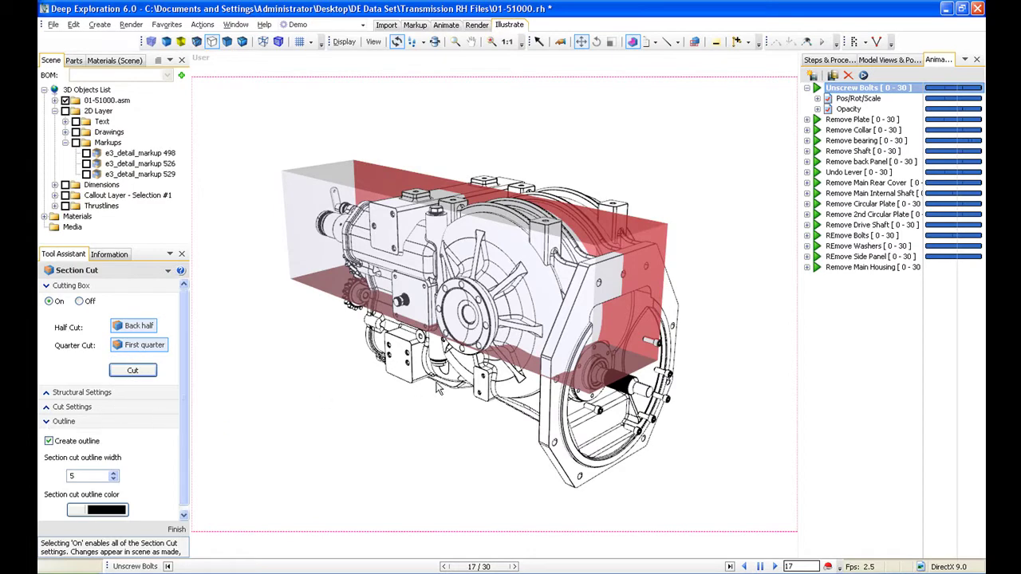
click(546, 408)
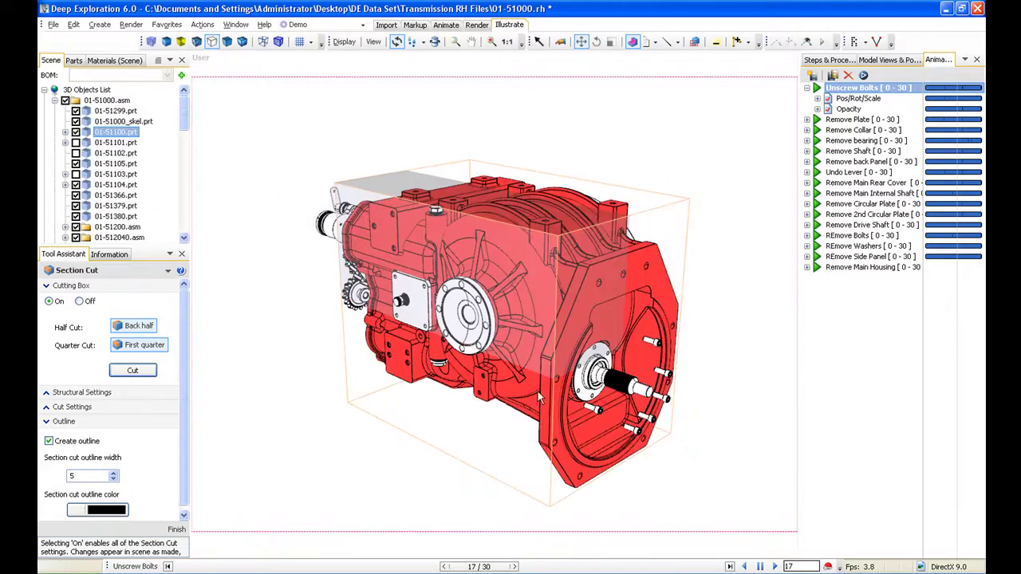
click(131, 371)
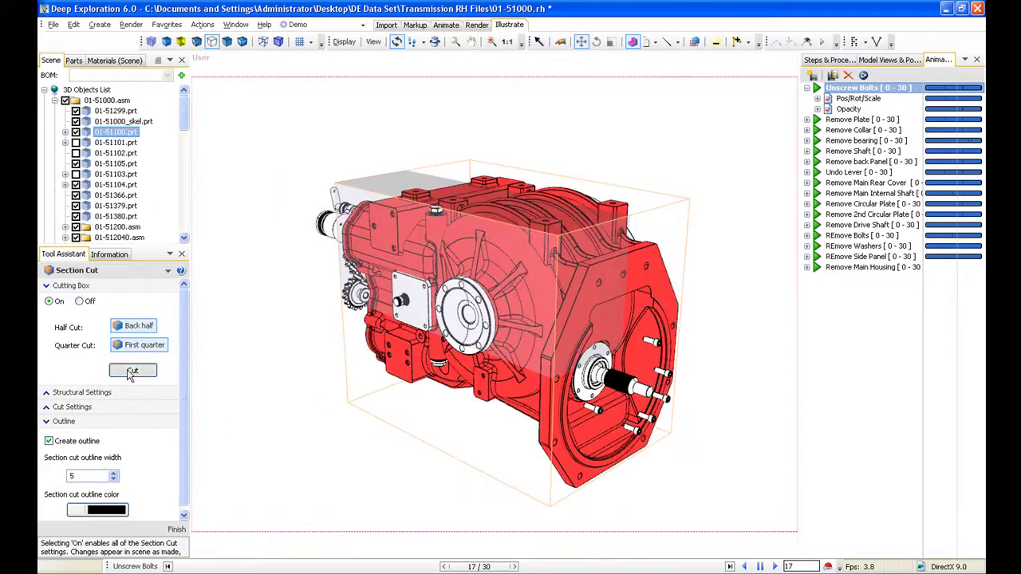
click(380, 144)
drag(407, 164, 413, 207)
scroll(413, 207, up, 3)
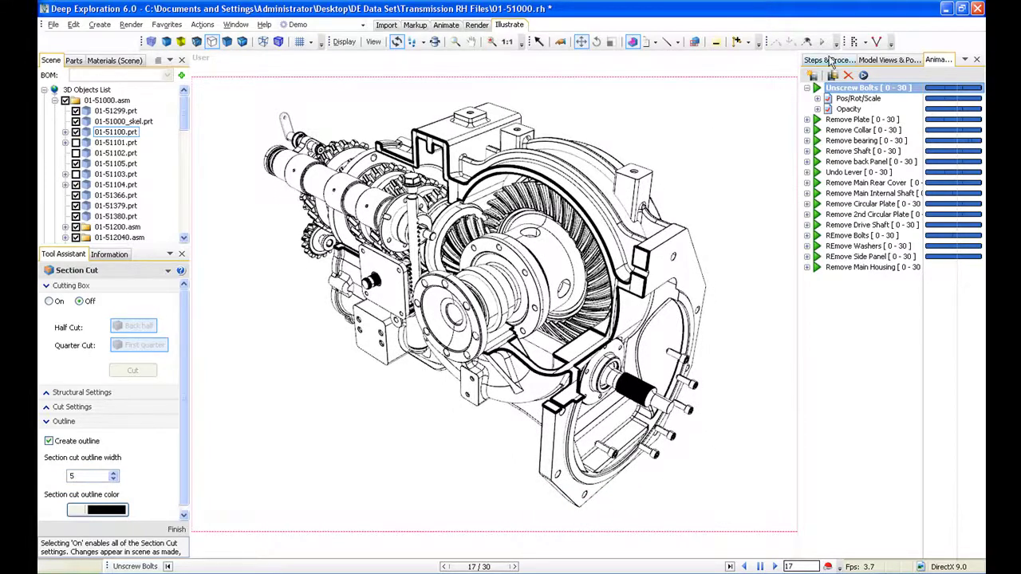
Render the sectioned transmission at 800 x 600 with DirectX 9.0, view the image maximized, and close everything without saving.
click(855, 42)
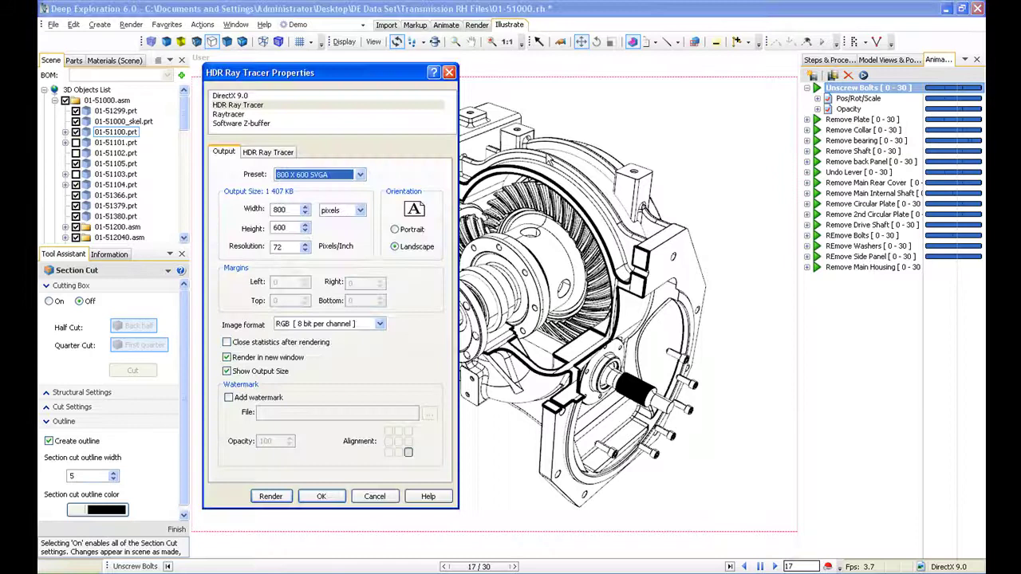
click(234, 96)
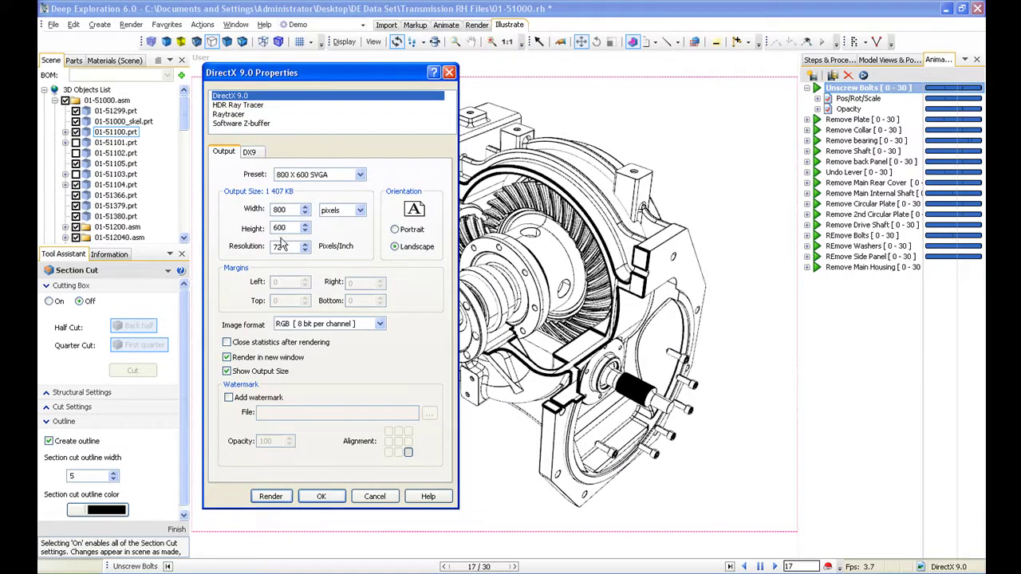
click(271, 498)
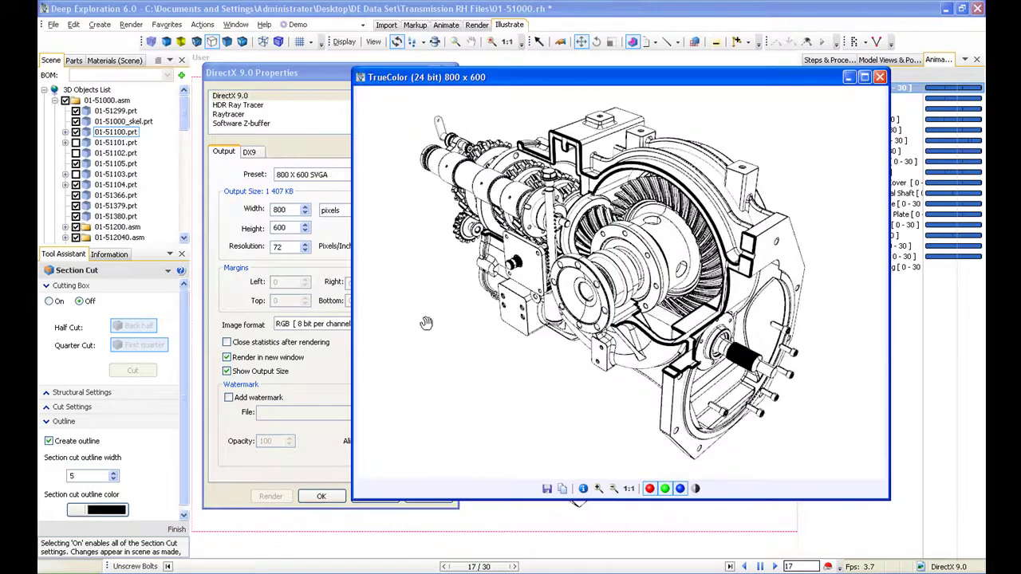
click(863, 79)
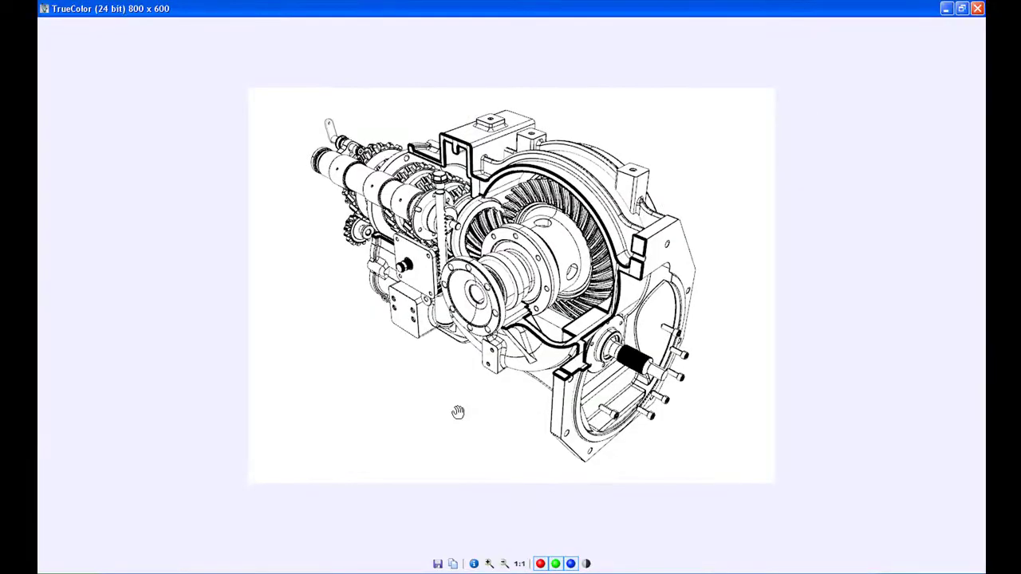
click(977, 8)
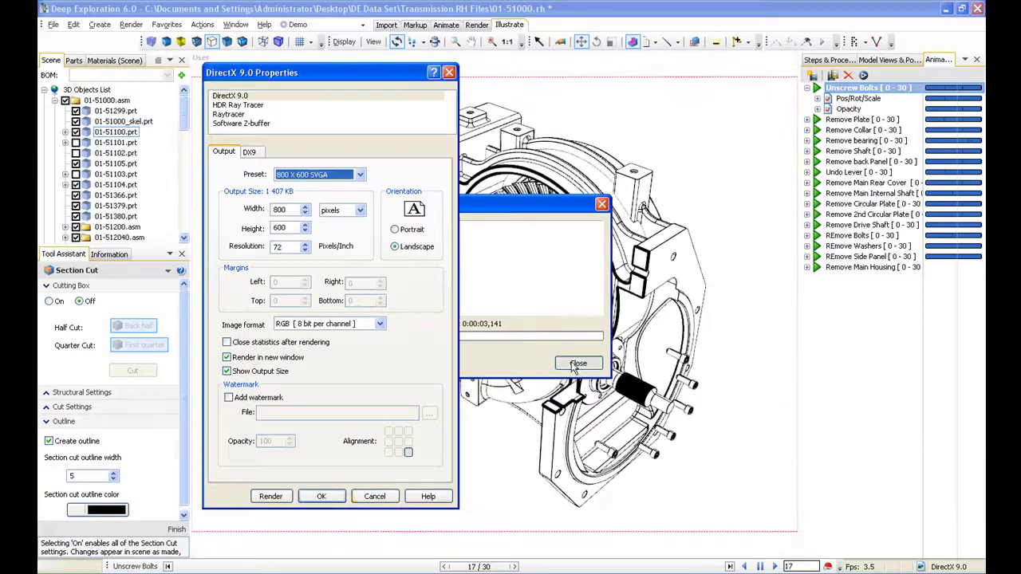
click(571, 363)
click(372, 496)
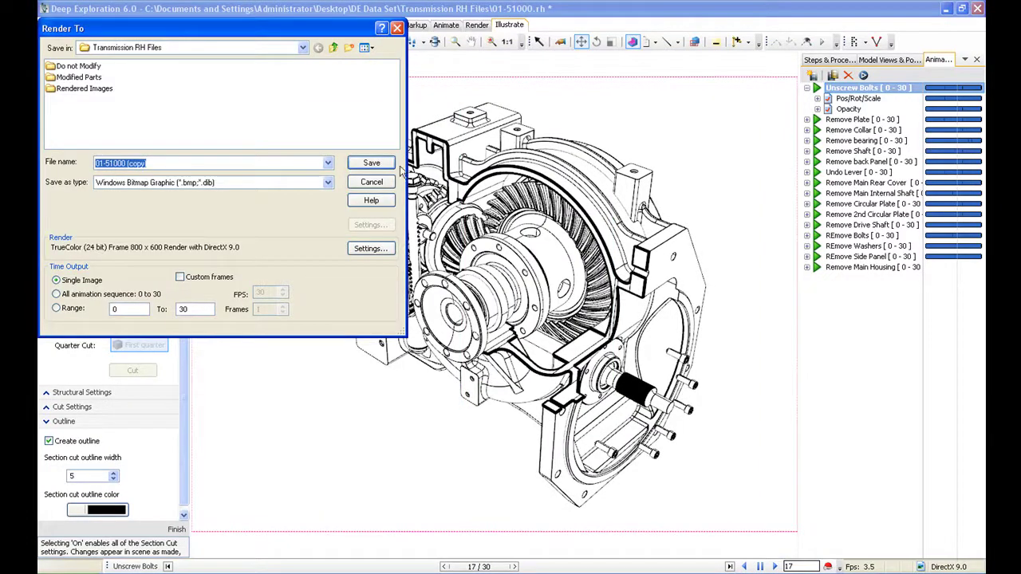
click(372, 182)
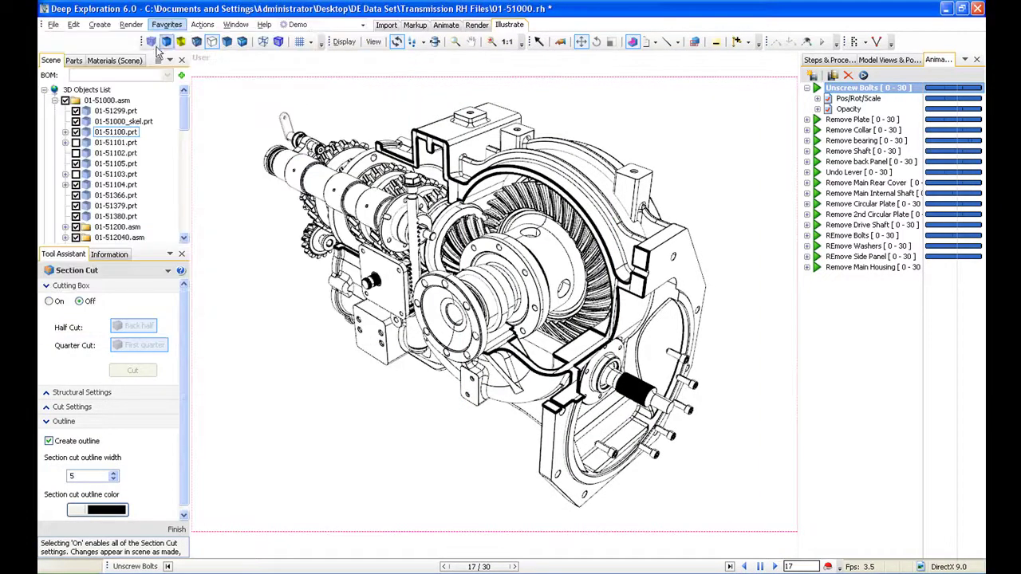
Undo the section cut on the housing and switch to the saved Standard model view.
click(73, 24)
click(93, 41)
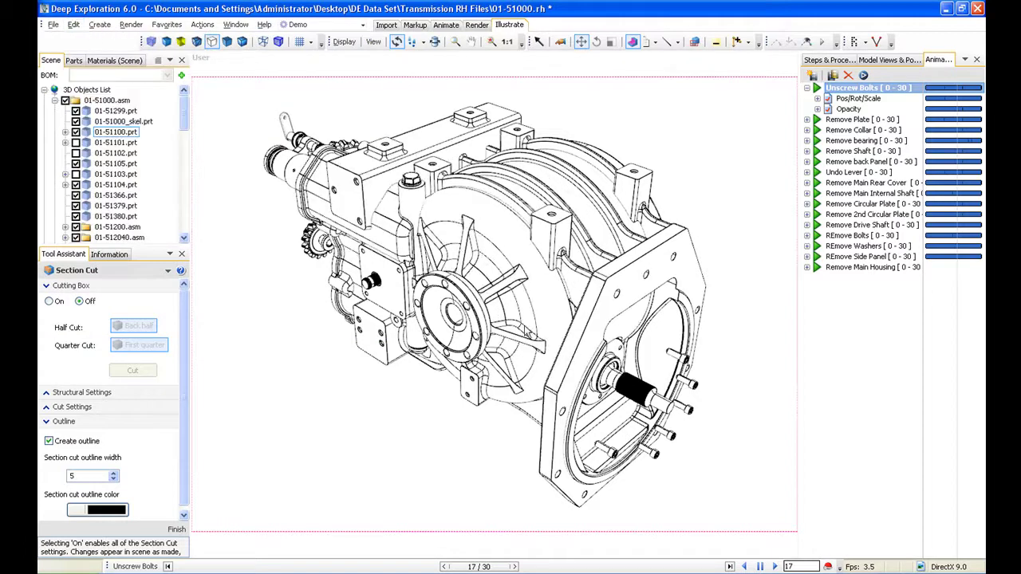
click(875, 59)
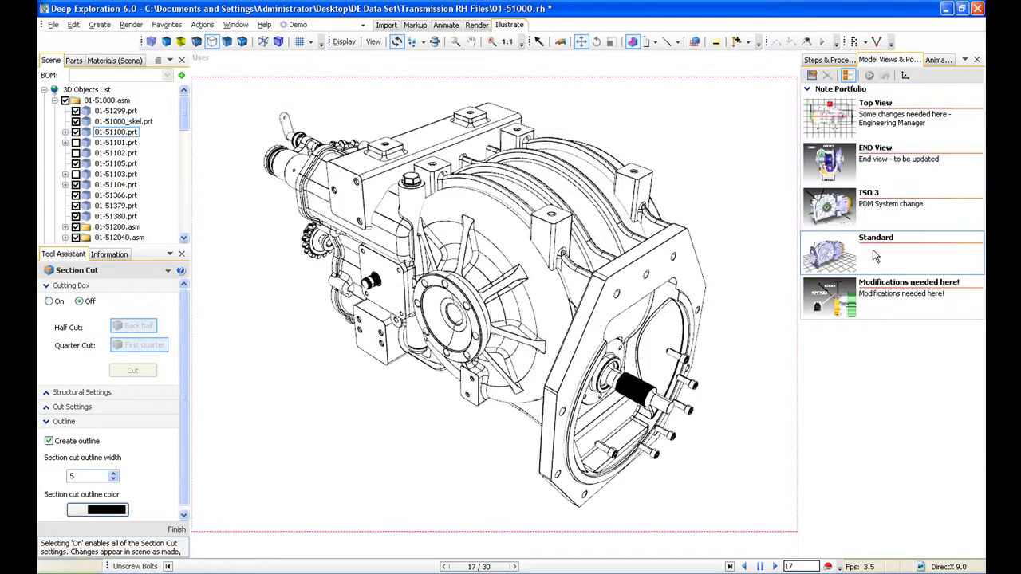
click(875, 252)
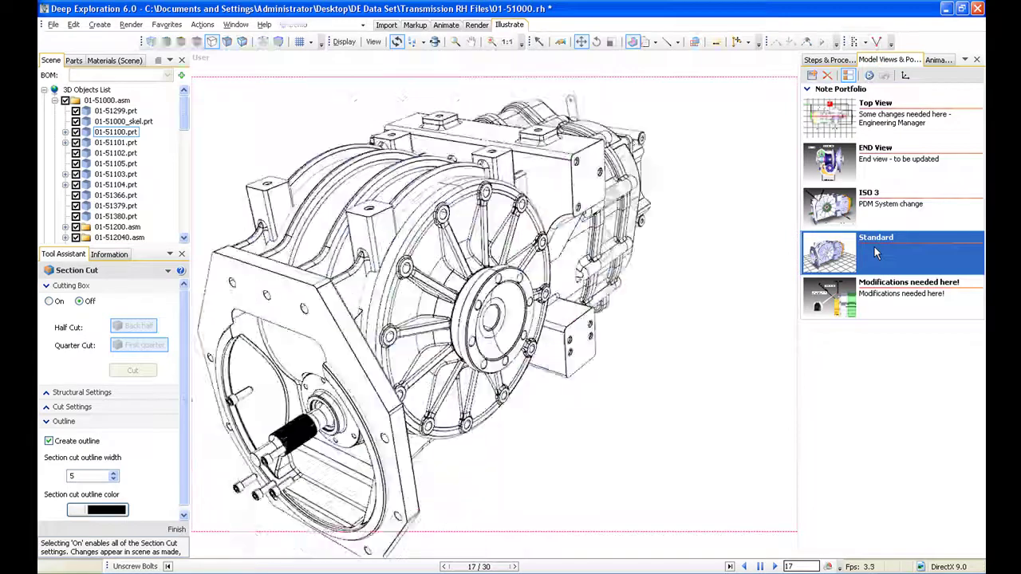